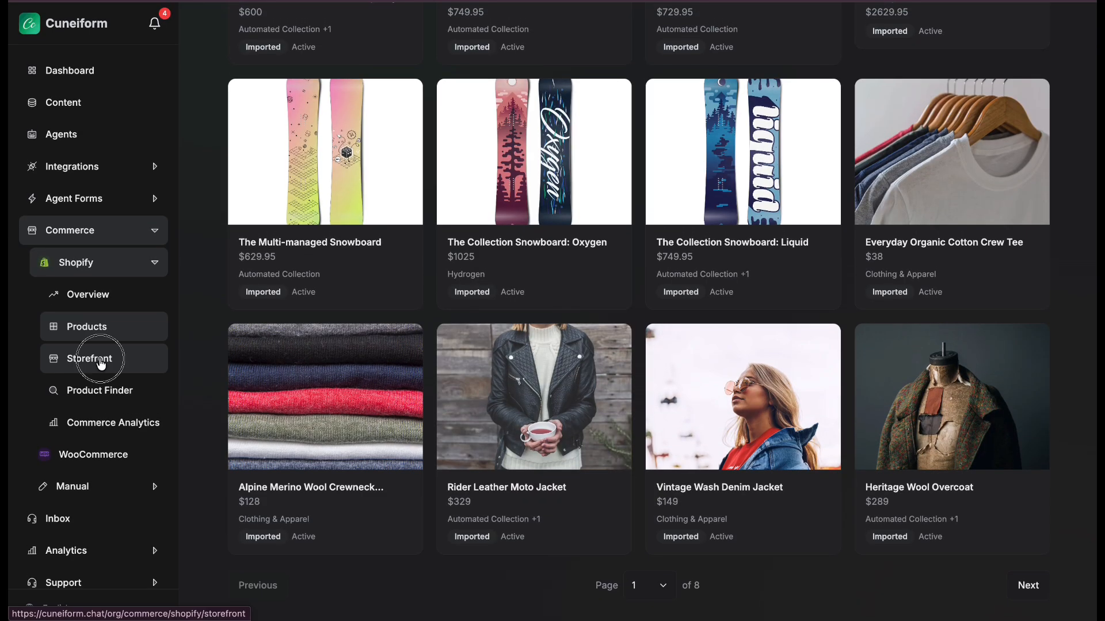
# Browse the Shopify Product Finder and Overview pages, and the Cuneiform Commerce setup and dashboard inside the Shopify admin.
pyautogui.click(120, 389)
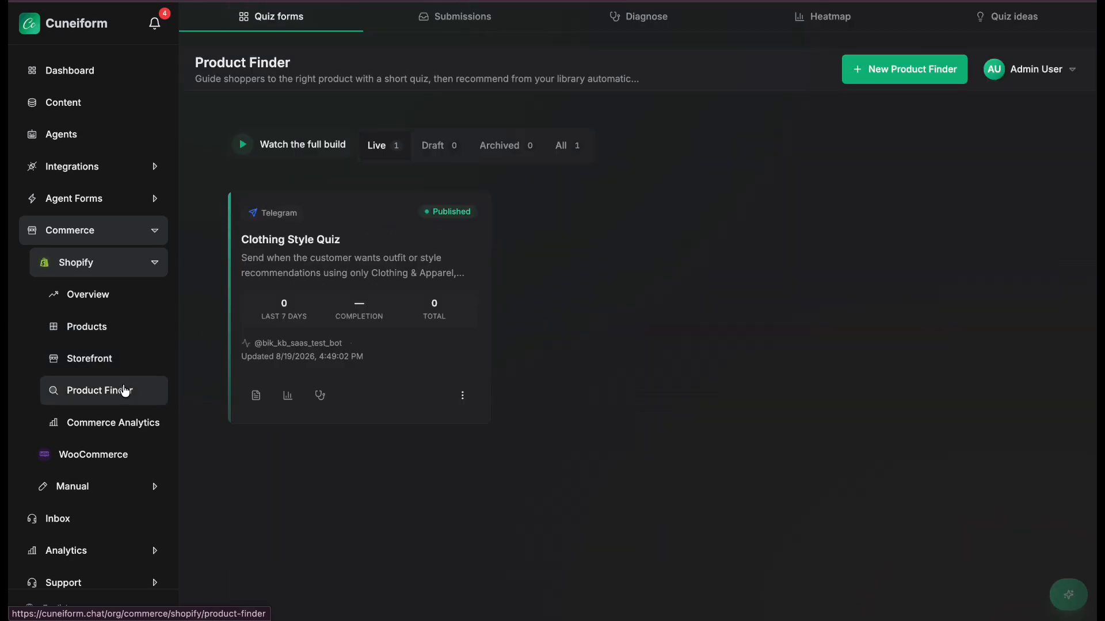
pyautogui.click(86, 290)
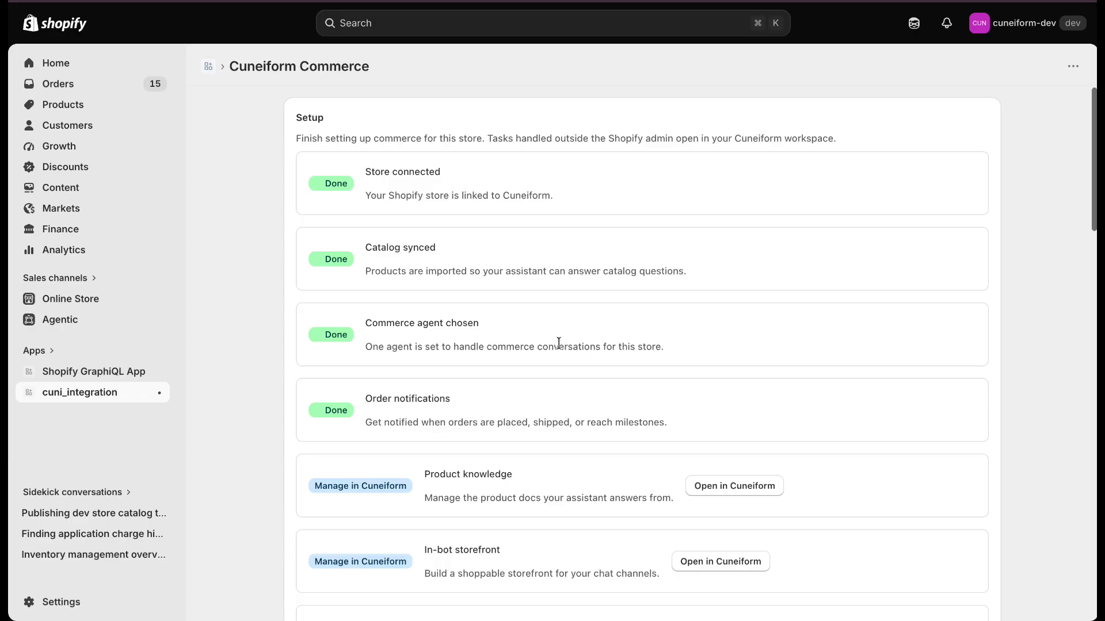
pyautogui.scroll(-3, 558, 343)
pyautogui.scroll(-15, 558, 344)
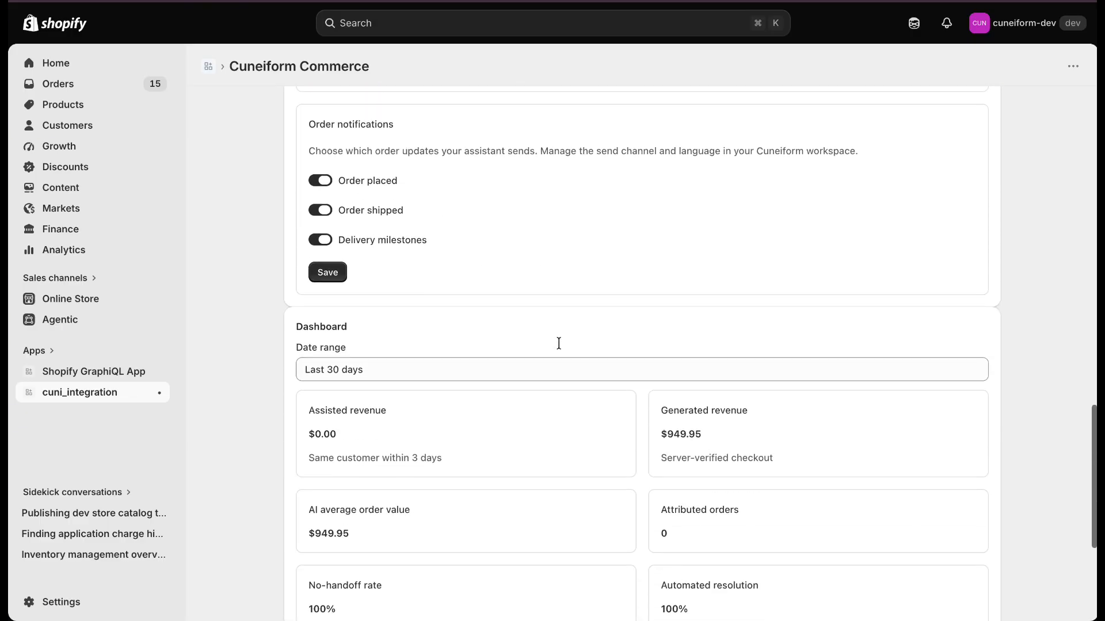
pyautogui.scroll(15, 558, 344)
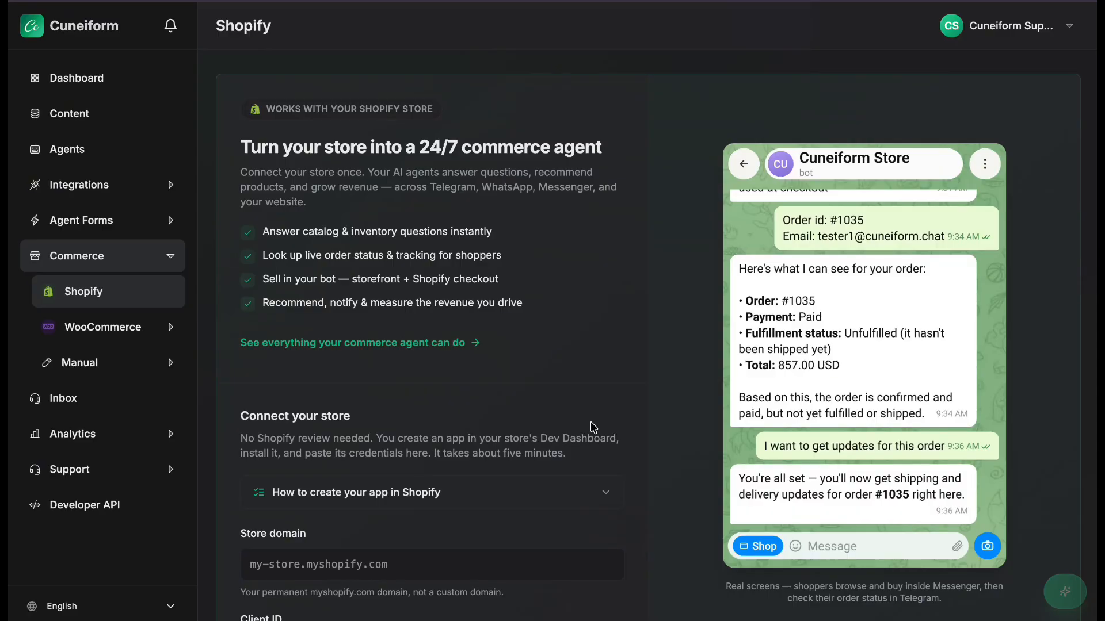
# Examine Cuneiform's Shopify connection form and expand the "How to create your app in Shopify" guide to skim its instructions.
pyautogui.scroll(-2, 593, 427)
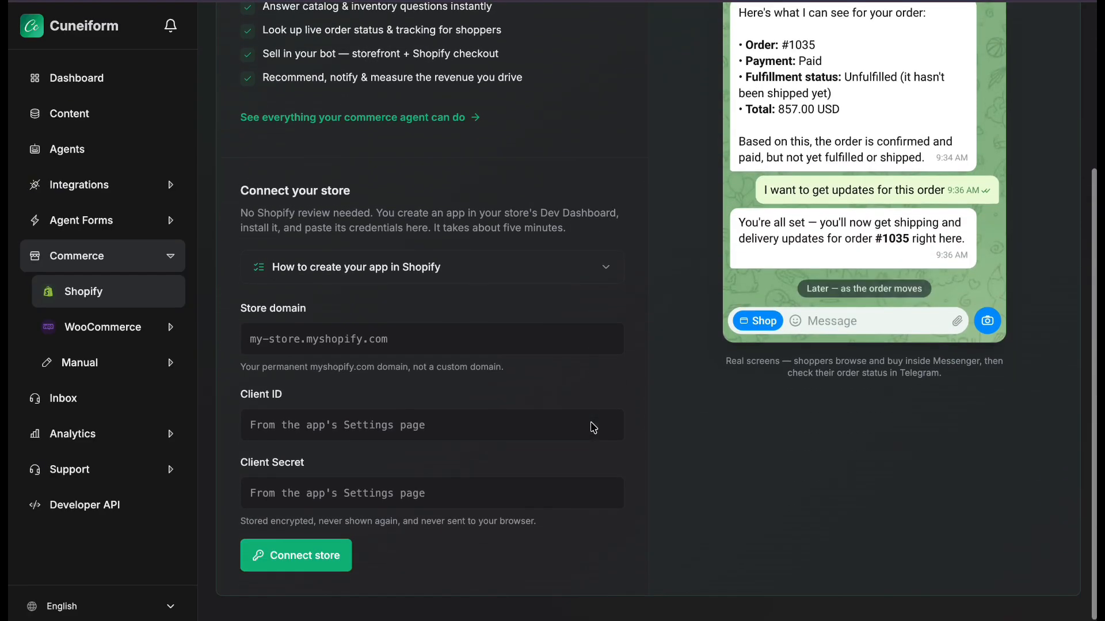
pyautogui.click(607, 349)
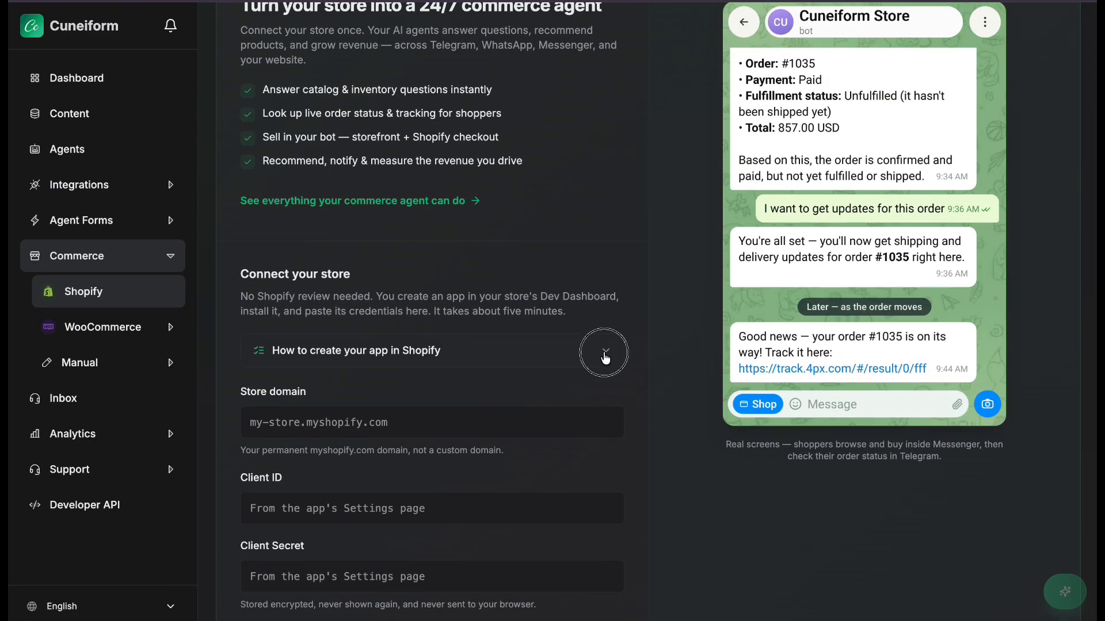
pyautogui.scroll(-2, 606, 357)
pyautogui.scroll(-5, 607, 357)
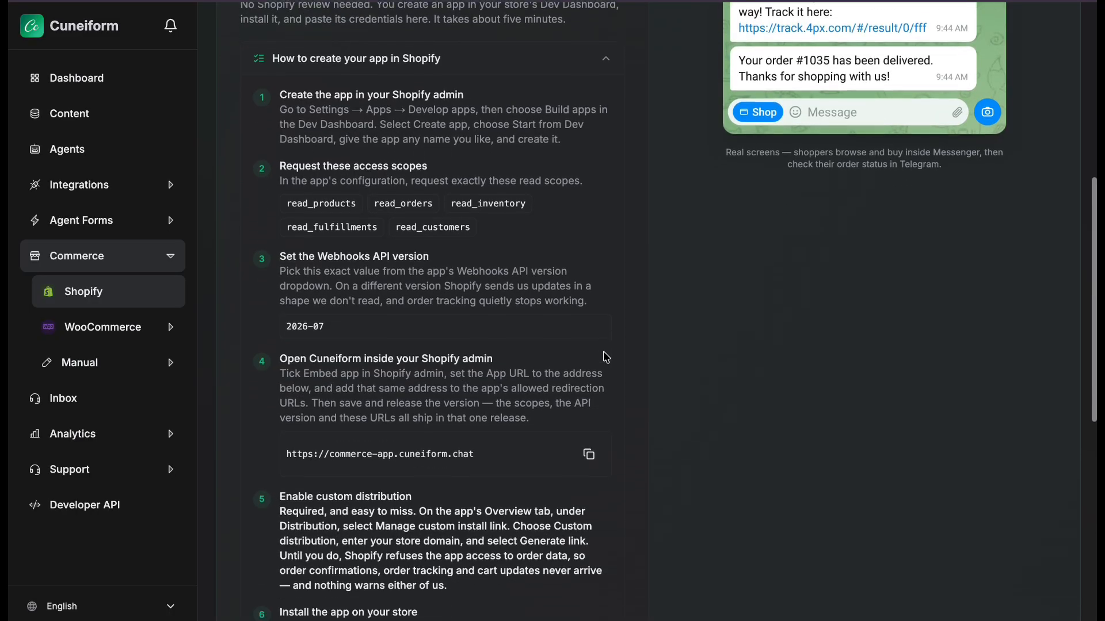
pyautogui.scroll(-3, 607, 357)
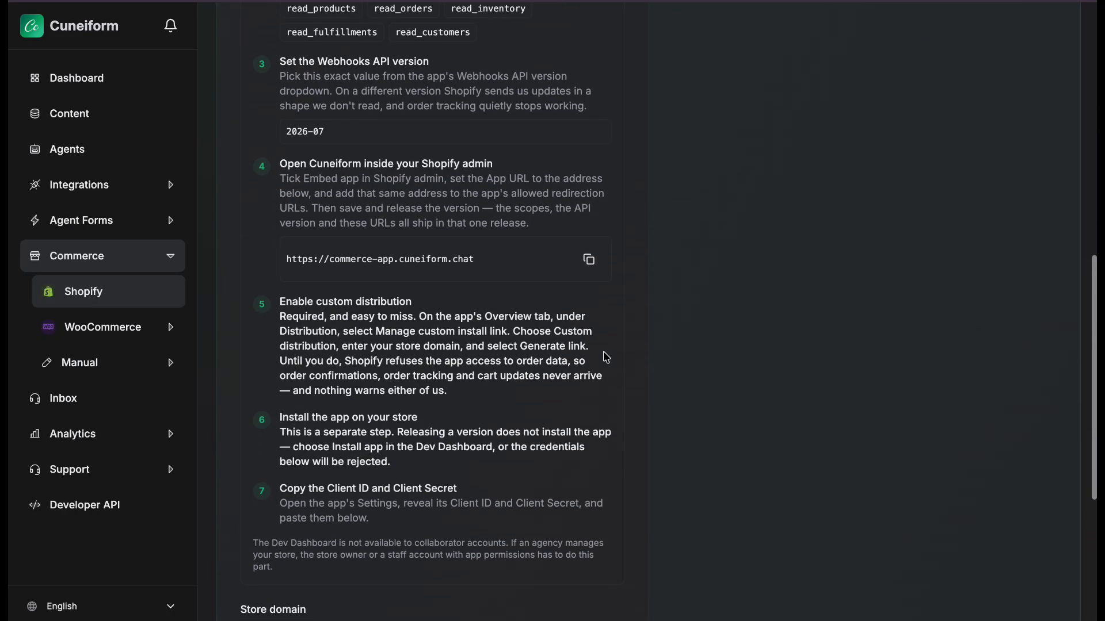
pyautogui.scroll(-1, 607, 357)
pyautogui.scroll(4, 607, 358)
pyautogui.scroll(4, 607, 357)
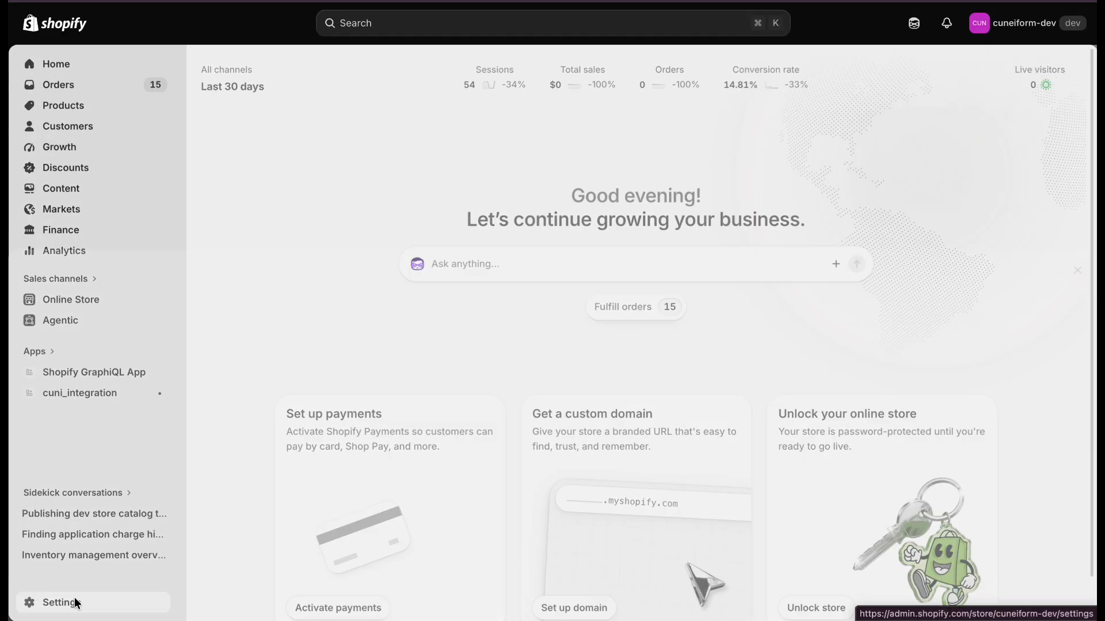
# Open the store settings in the Shopify admin and look through them.
pyautogui.click(80, 603)
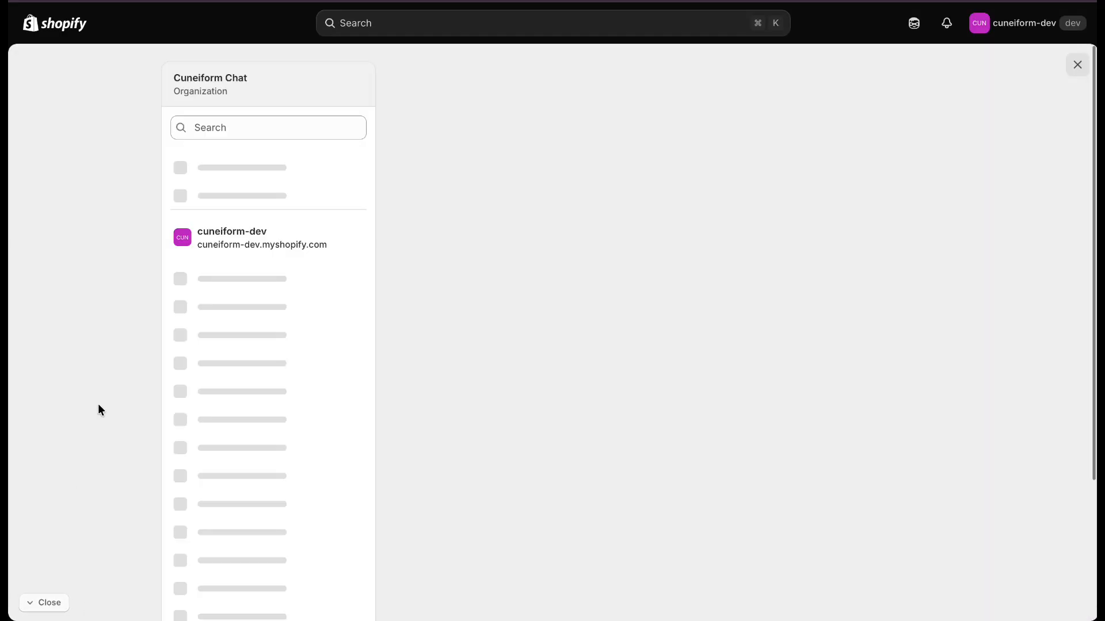
pyautogui.click(223, 183)
pyautogui.scroll(-2, 722, 237)
pyautogui.scroll(-1, 723, 233)
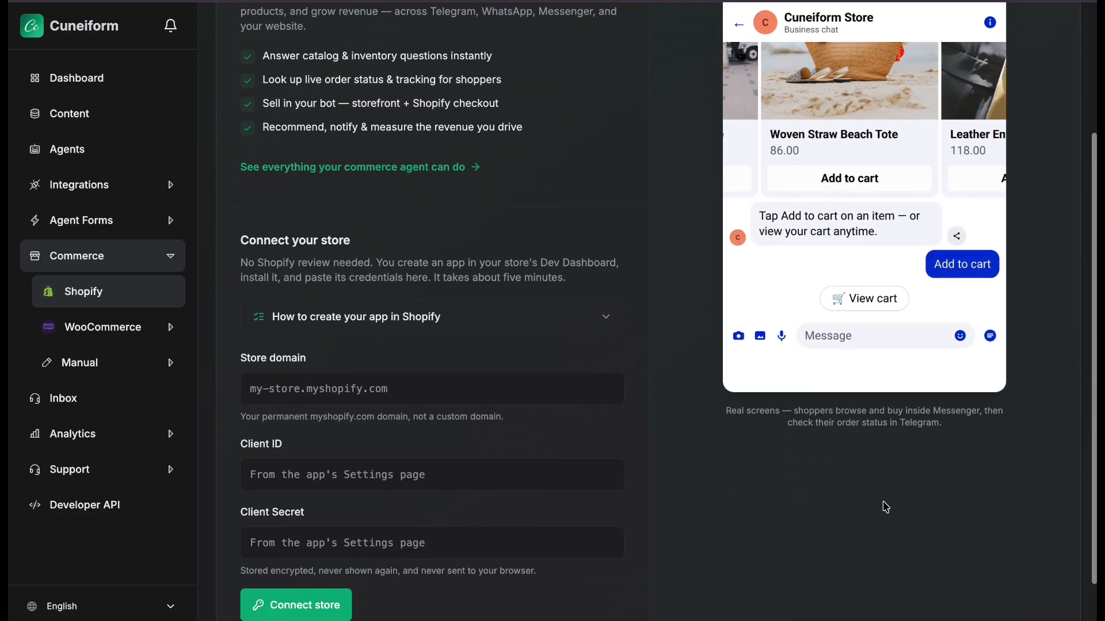
# Review the "Connect your store" section in Cuneiform and expand its guide on creating the Shopify app.
pyautogui.scroll(-1, 885, 507)
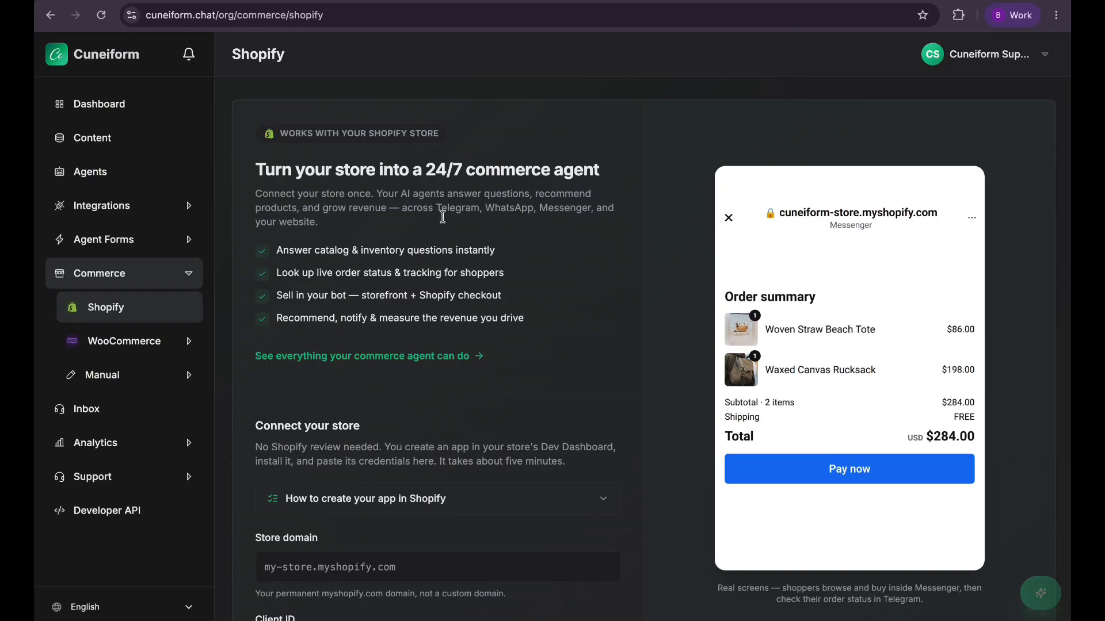
pyautogui.scroll(-2, 442, 208)
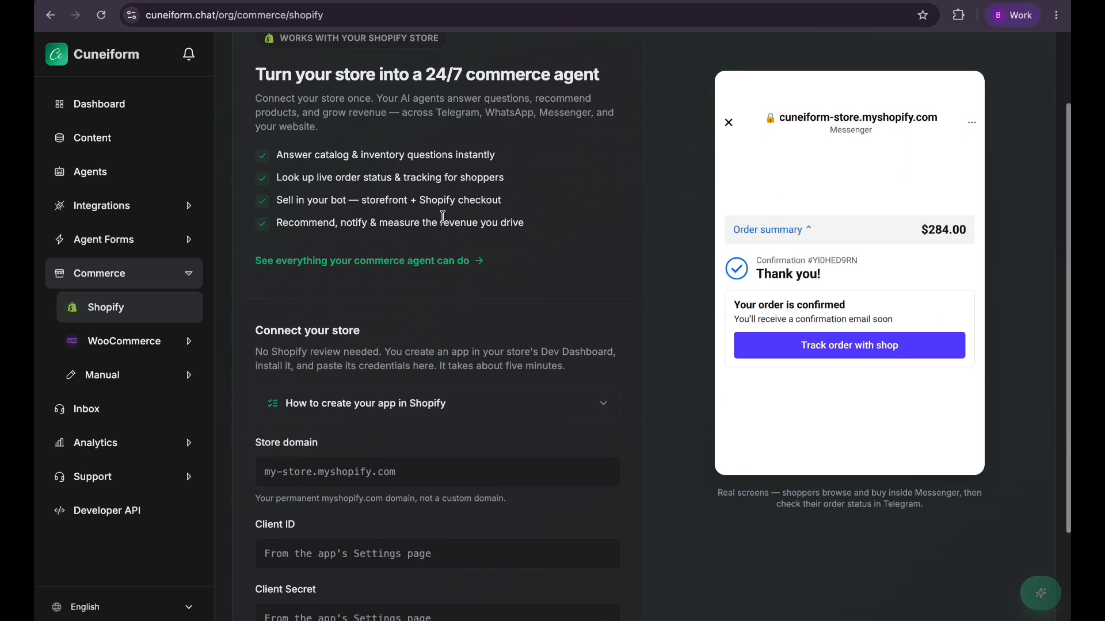
pyautogui.scroll(-2, 443, 217)
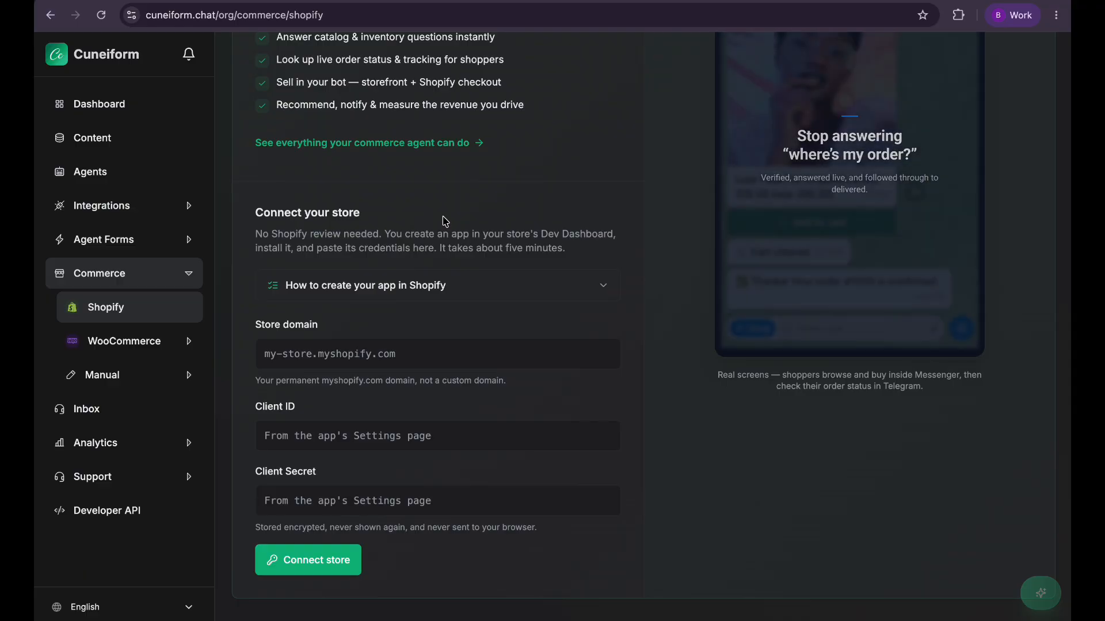
pyautogui.click(512, 282)
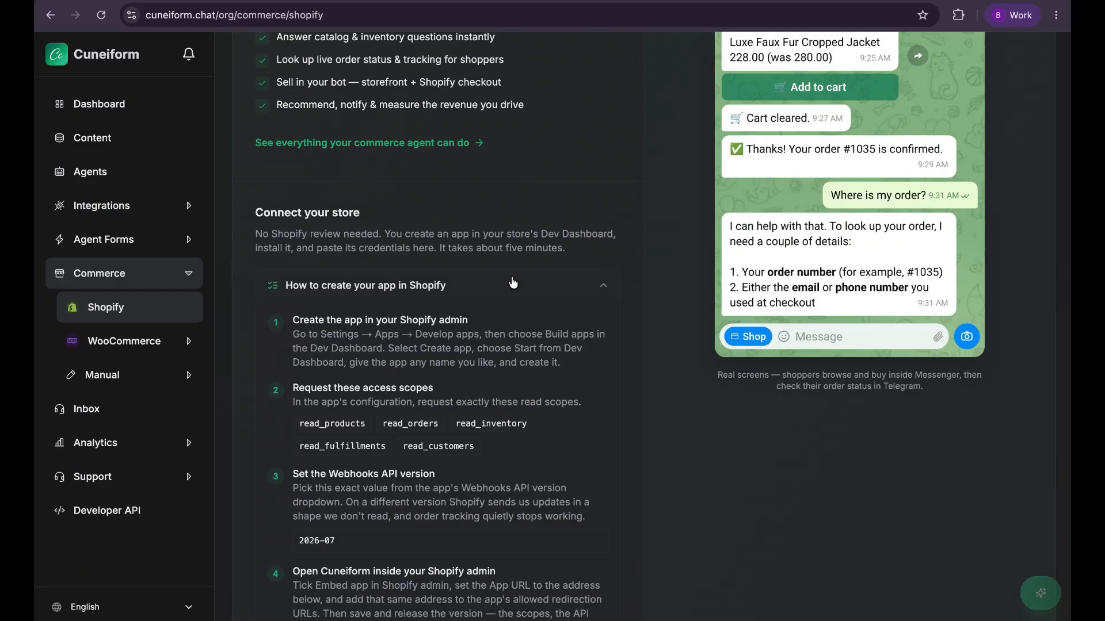
# Read the guide's instructions on access scopes, Webhooks API version, App URL, custom distribution, installation and app credentials.
pyautogui.scroll(-2, 513, 282)
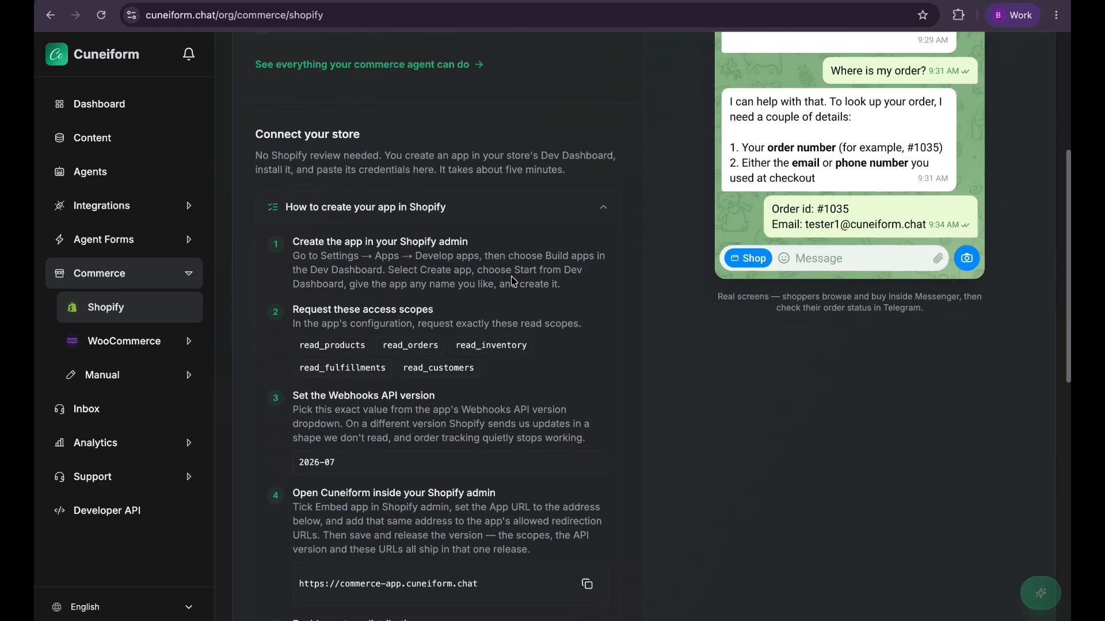
pyautogui.scroll(-2, 513, 281)
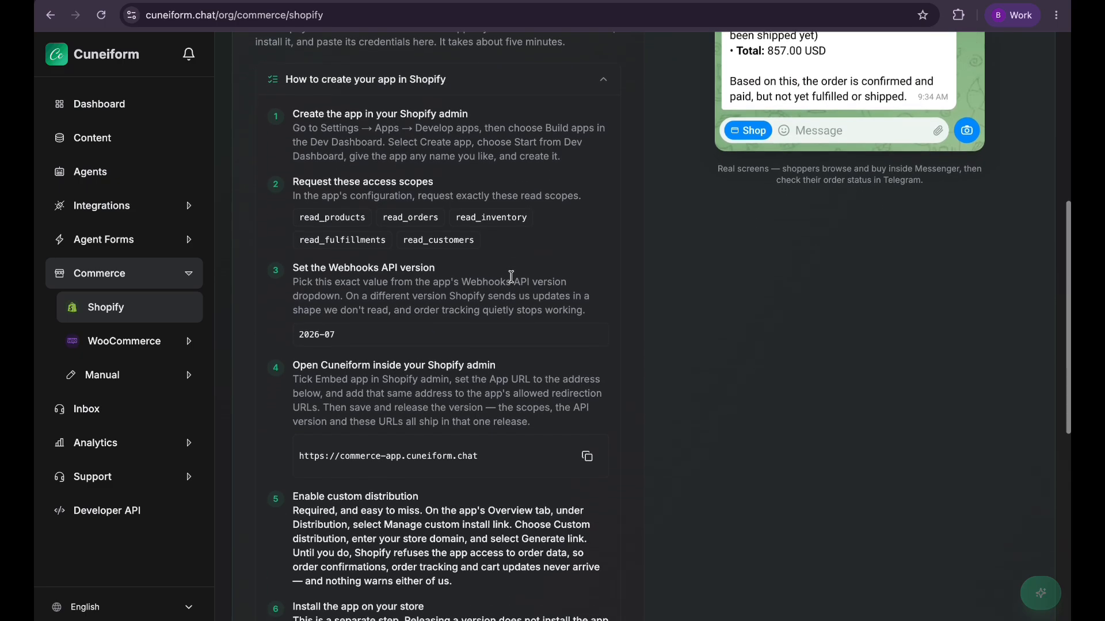
pyautogui.scroll(-1, 511, 277)
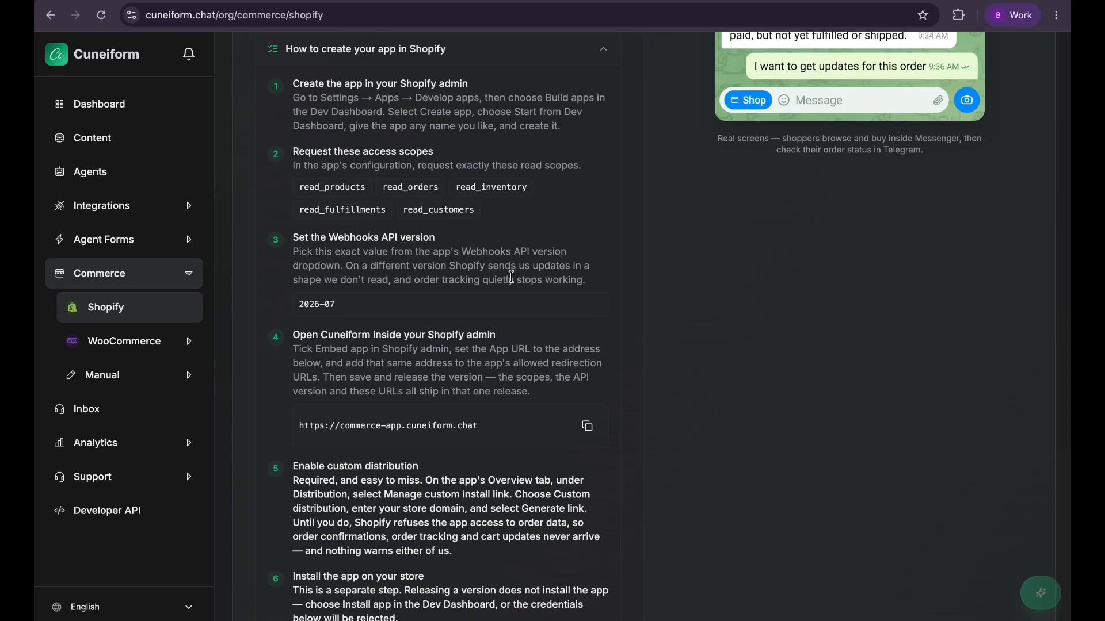
pyautogui.scroll(-2, 512, 278)
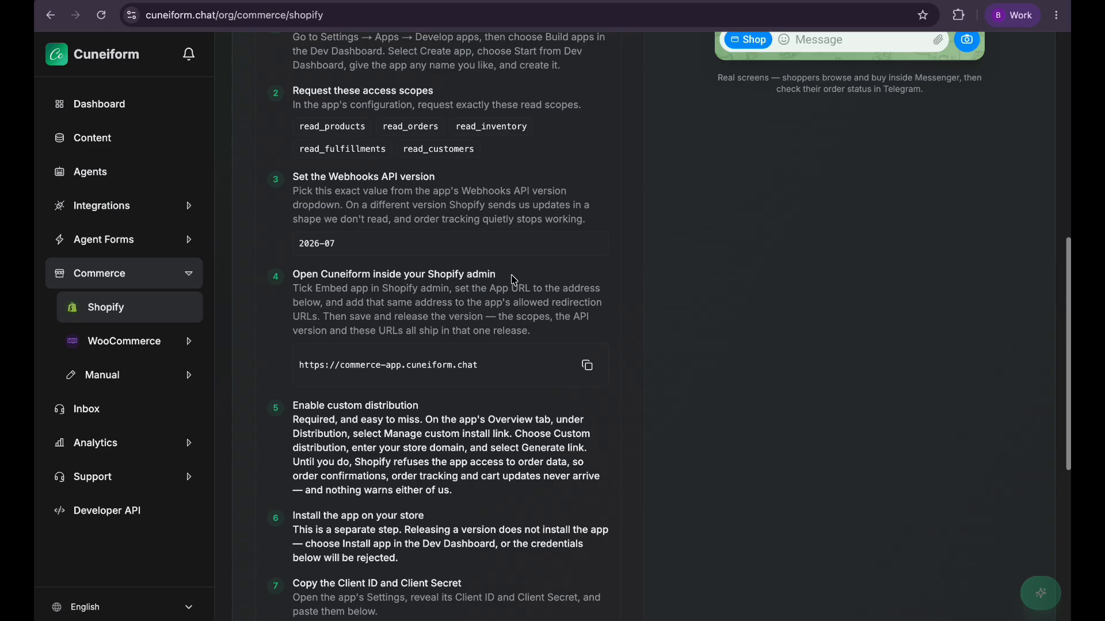
pyautogui.scroll(-1, 512, 278)
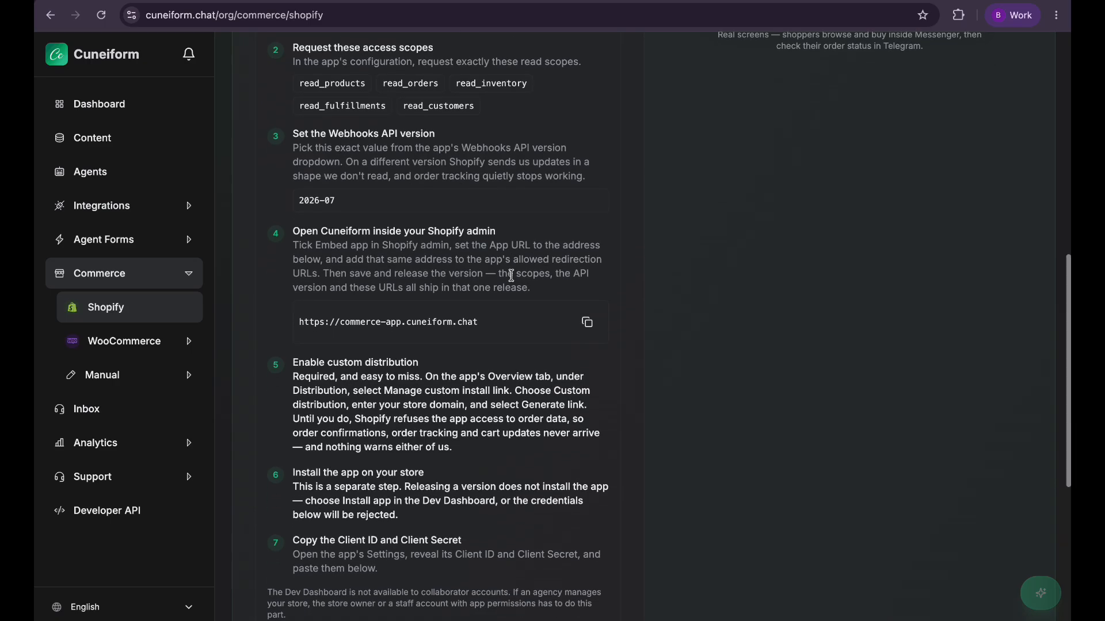
pyautogui.scroll(1, 511, 275)
pyautogui.scroll(-2, 511, 276)
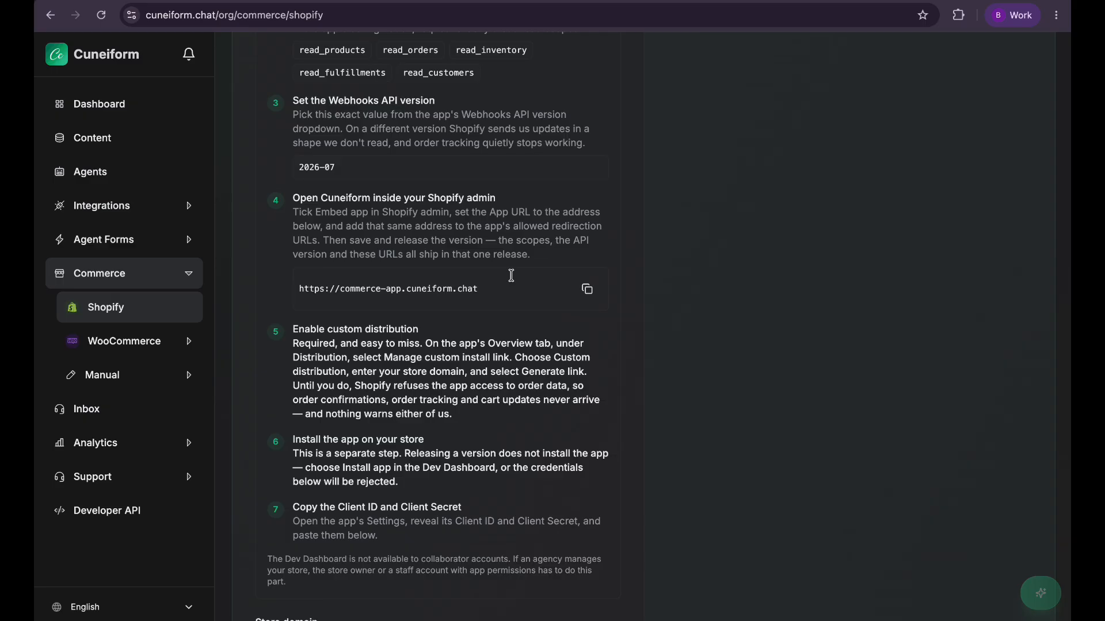
pyautogui.scroll(2, 512, 276)
pyautogui.scroll(5, 511, 276)
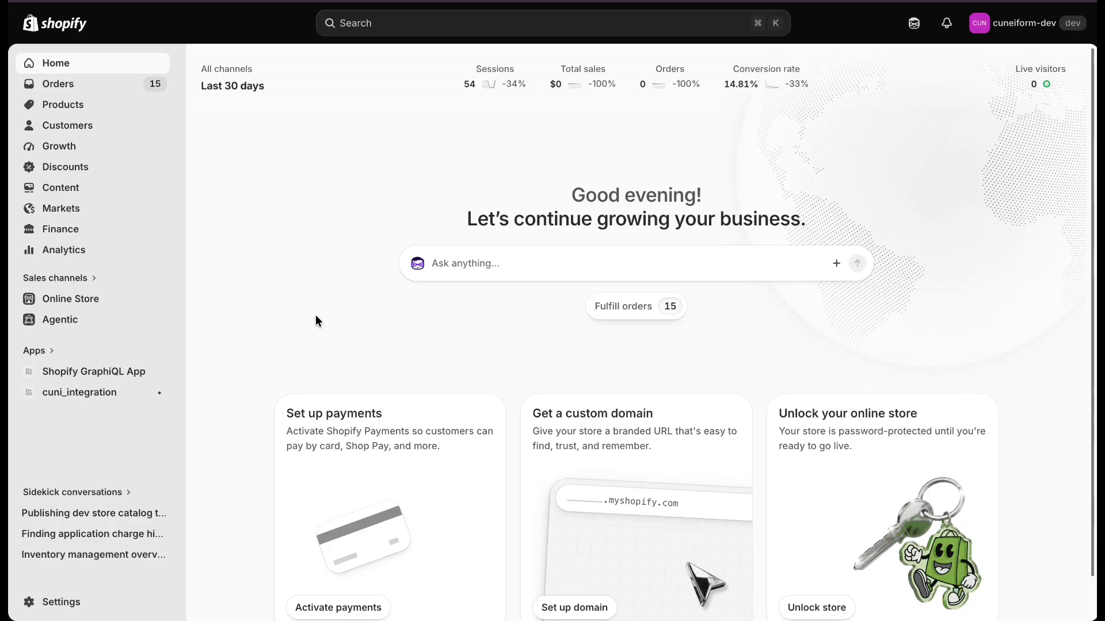
# Switch to the Shopify admin and open the Dev Dashboard from the store's app development settings.
pyautogui.click(63, 601)
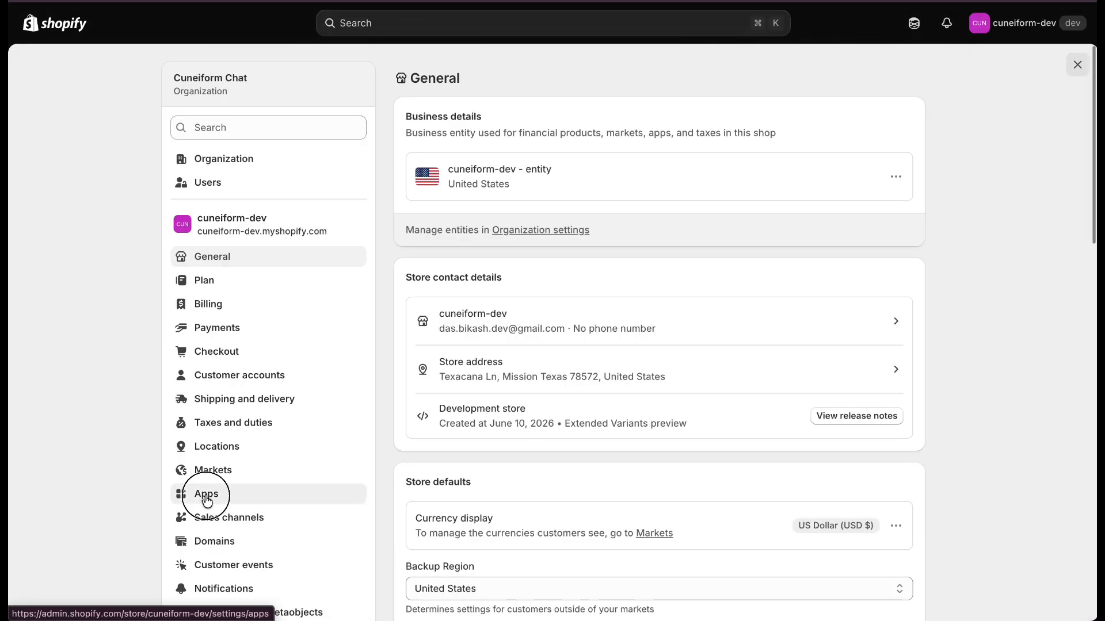
pyautogui.click(206, 498)
pyautogui.click(771, 78)
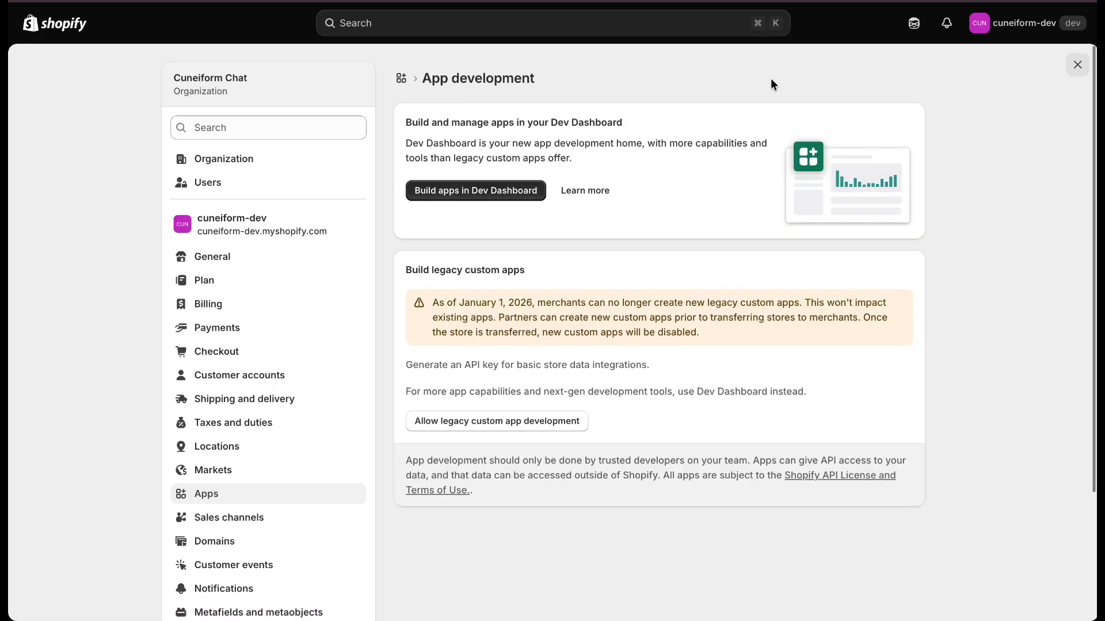
pyautogui.click(455, 190)
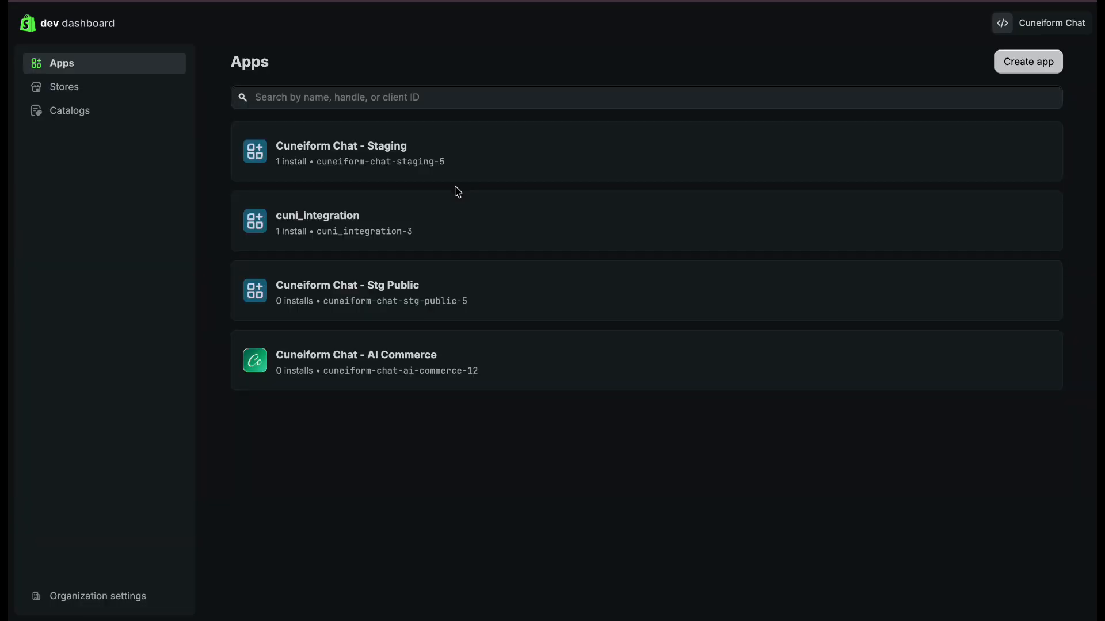
# Create a new app named cuneiform-commerce from the Dev Dashboard.
pyautogui.click(1038, 64)
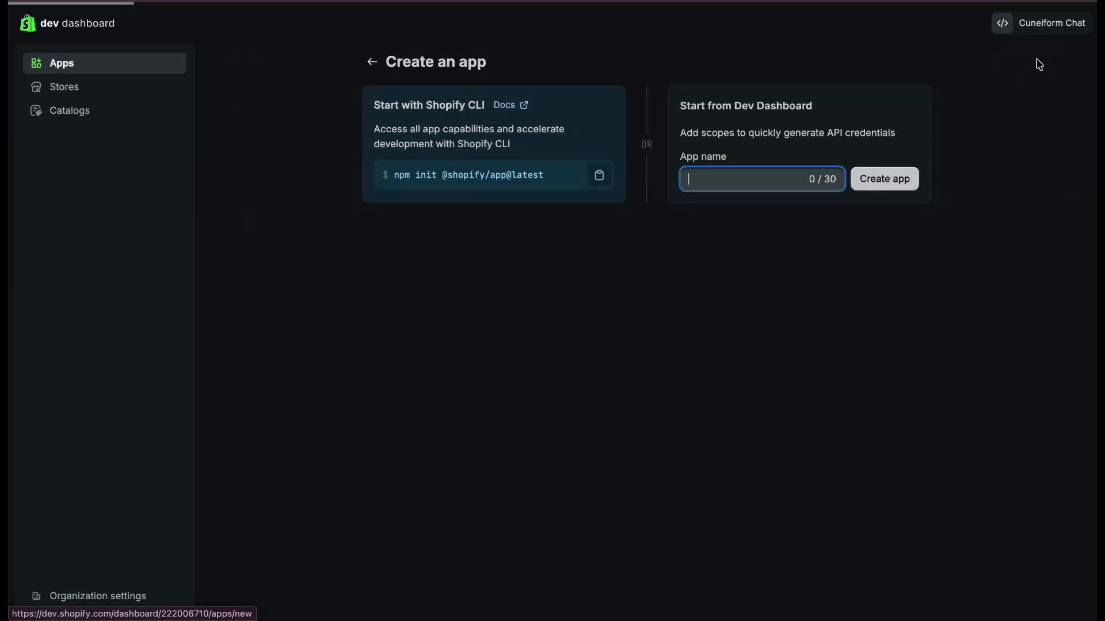
pyautogui.write('cuneiform-commerce')
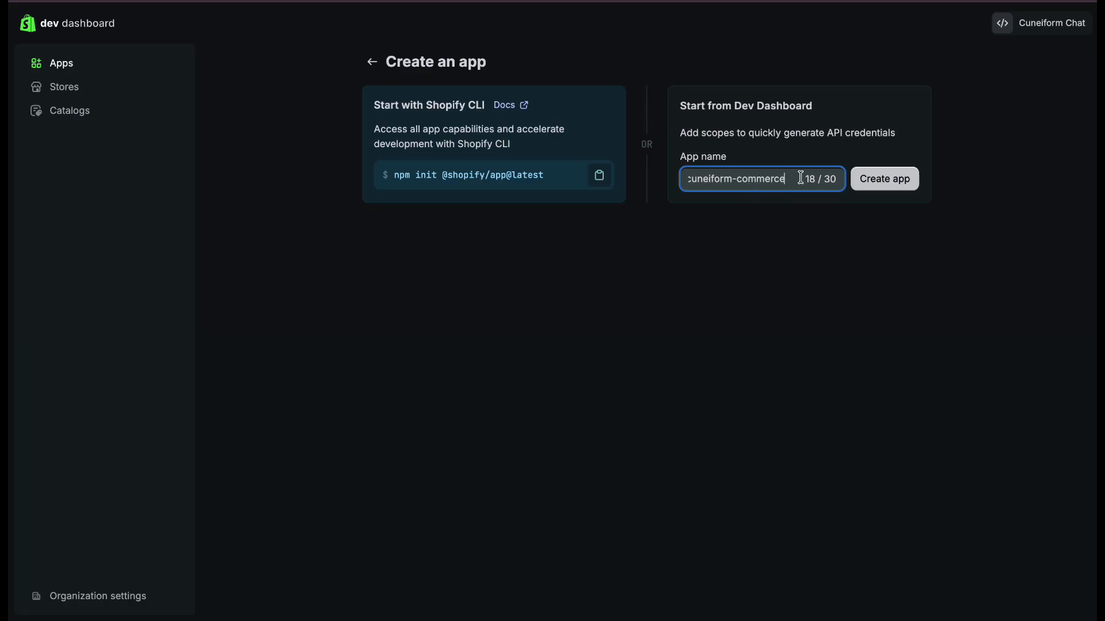
pyautogui.click(884, 179)
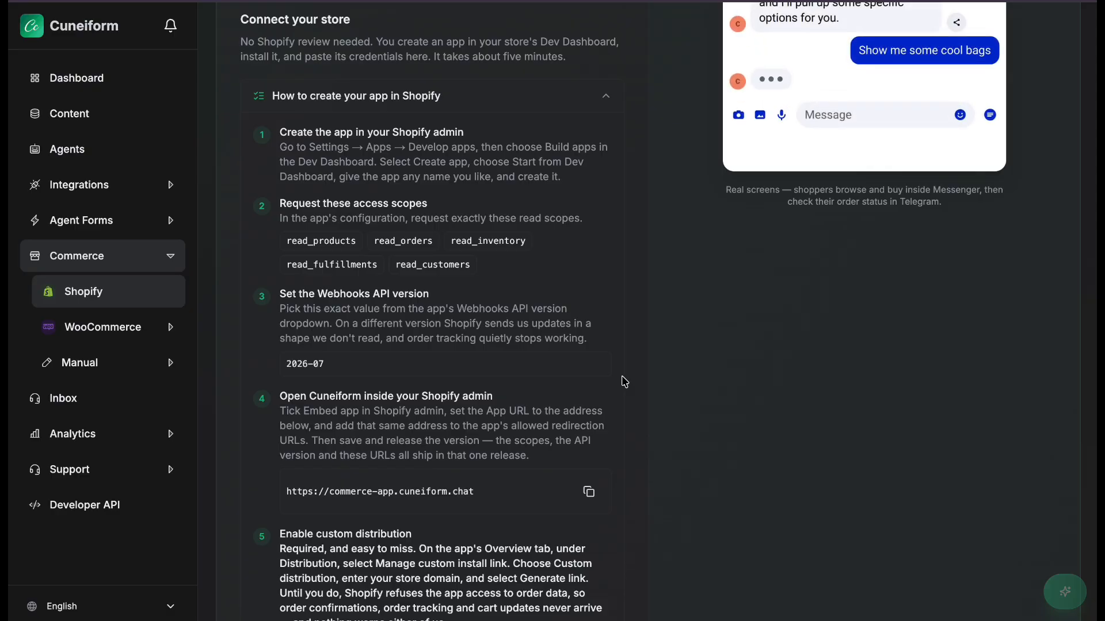
# Check the required access scopes in the Cuneiform guide and select the read_products scope for the cuneiform-commerce app.
pyautogui.scroll(1, 624, 381)
pyautogui.tripleClick(350, 219)
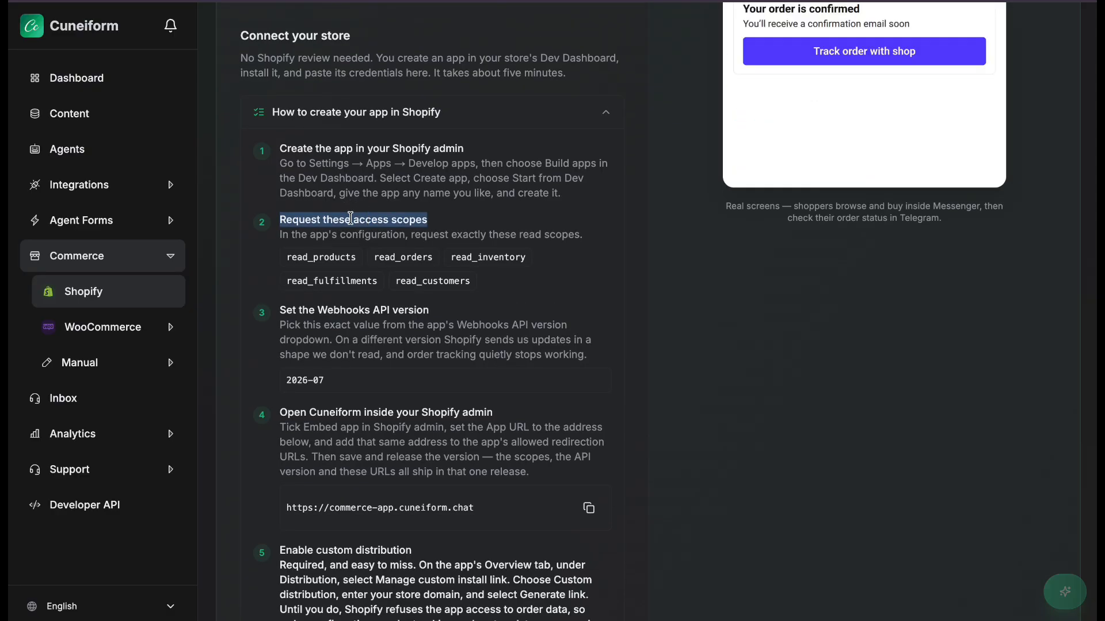
pyautogui.click(523, 277)
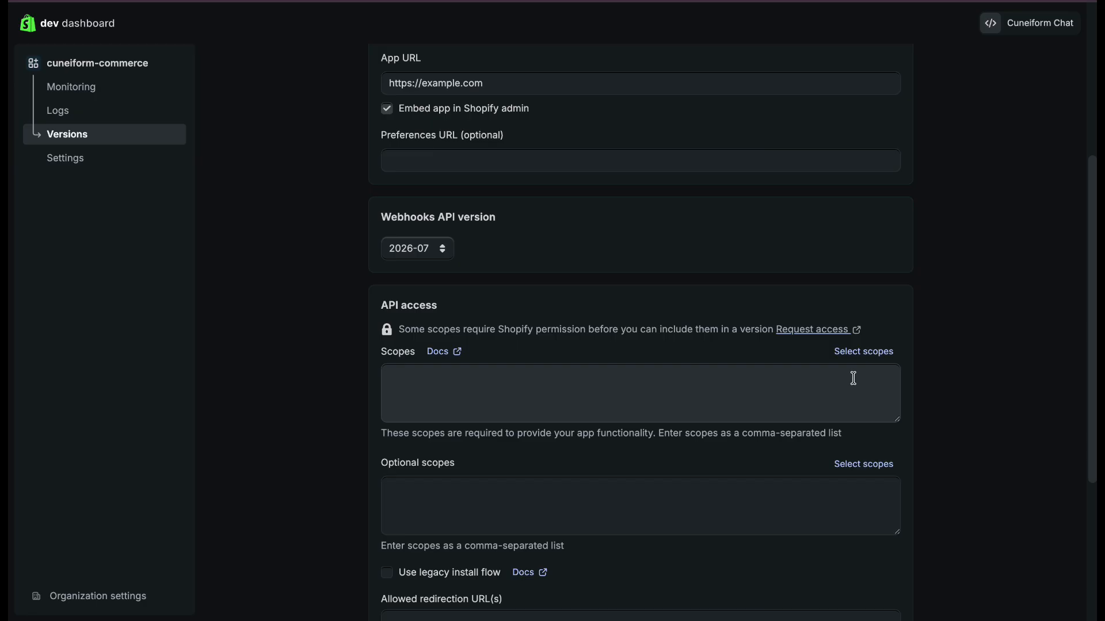
pyautogui.click(863, 355)
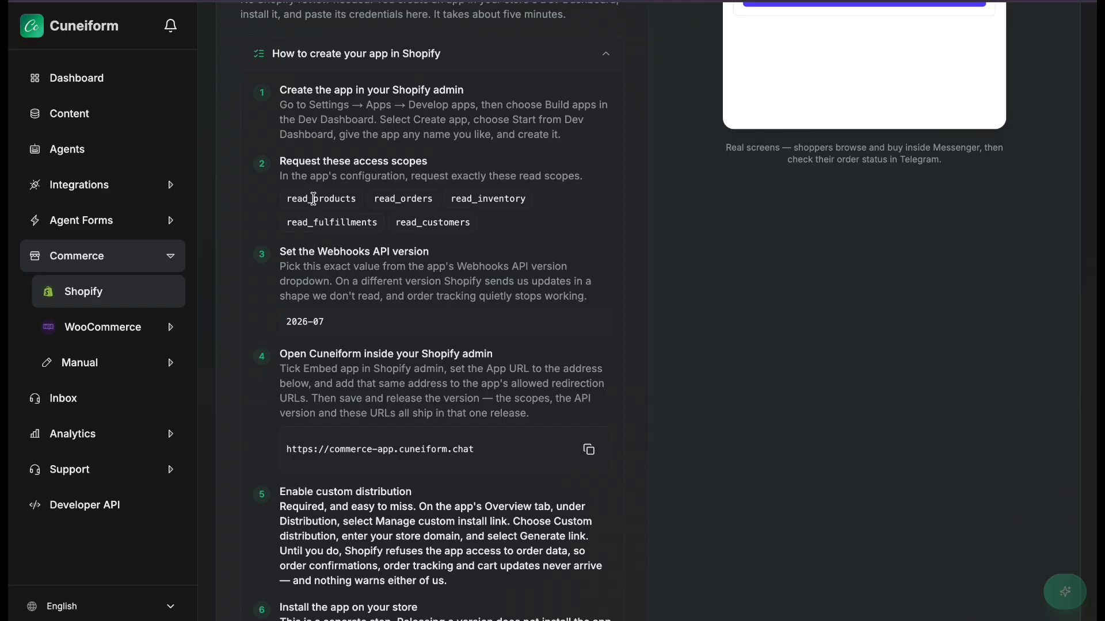
pyautogui.click(454, 107)
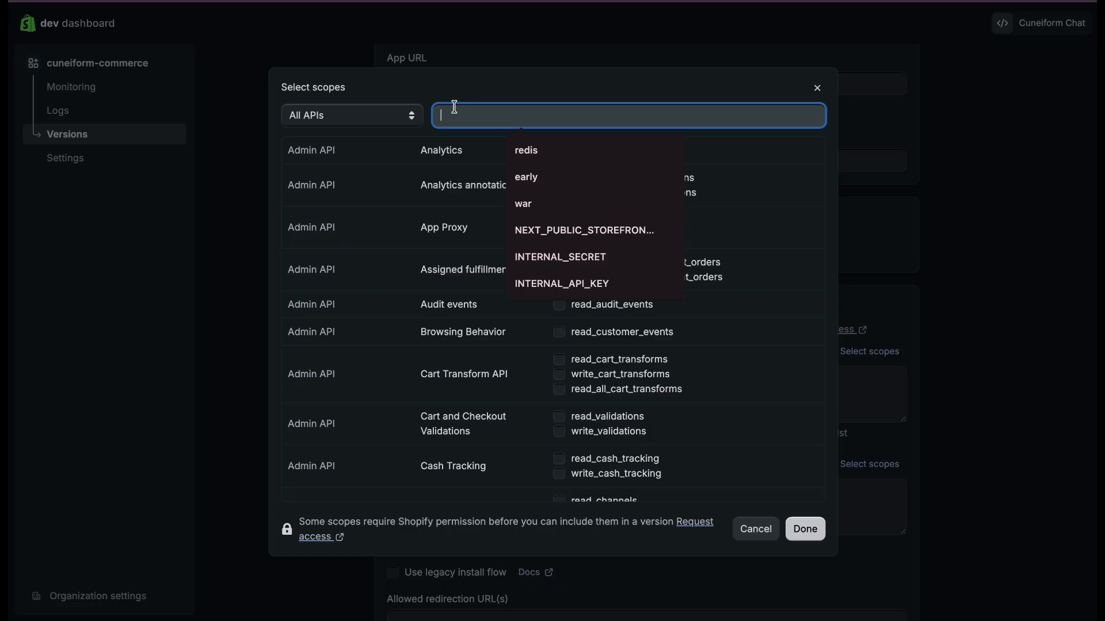
pyautogui.write('read_products')
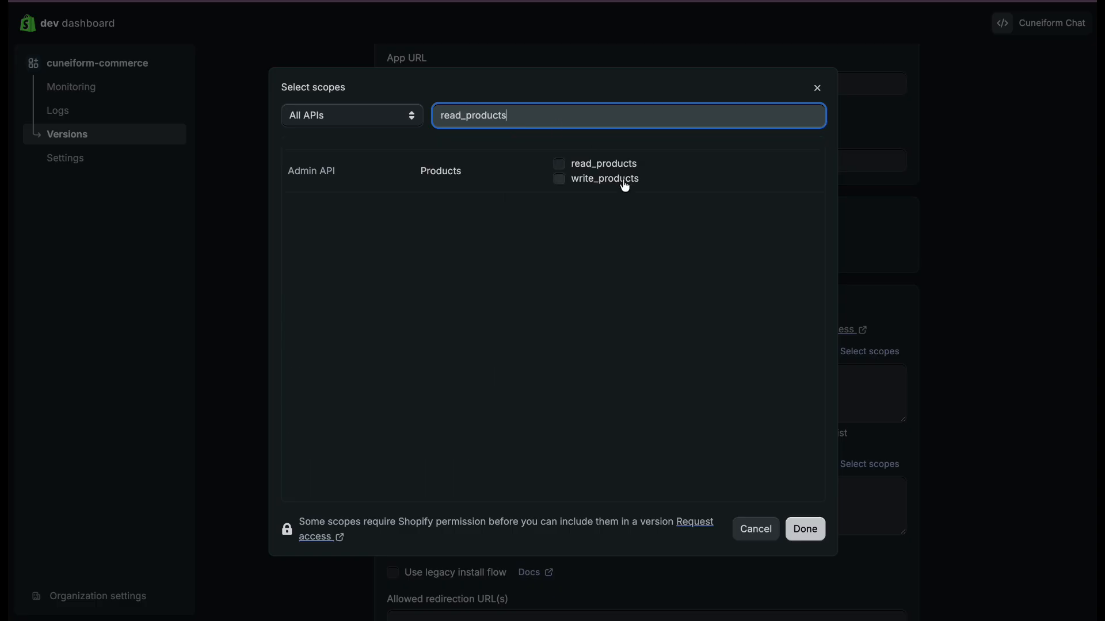
pyautogui.click(579, 168)
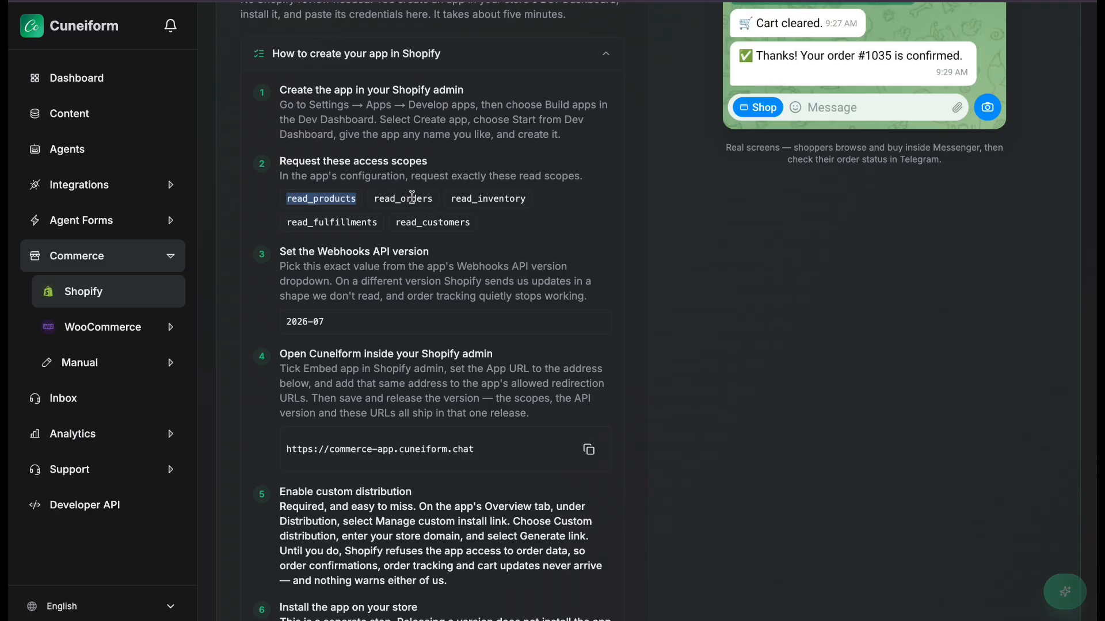
# Copy read_orders from the Cuneiform guide and select that Admin API scope for the app.
pyautogui.doubleClick(412, 197)
pyautogui.hotkey('ctrl', 'c')
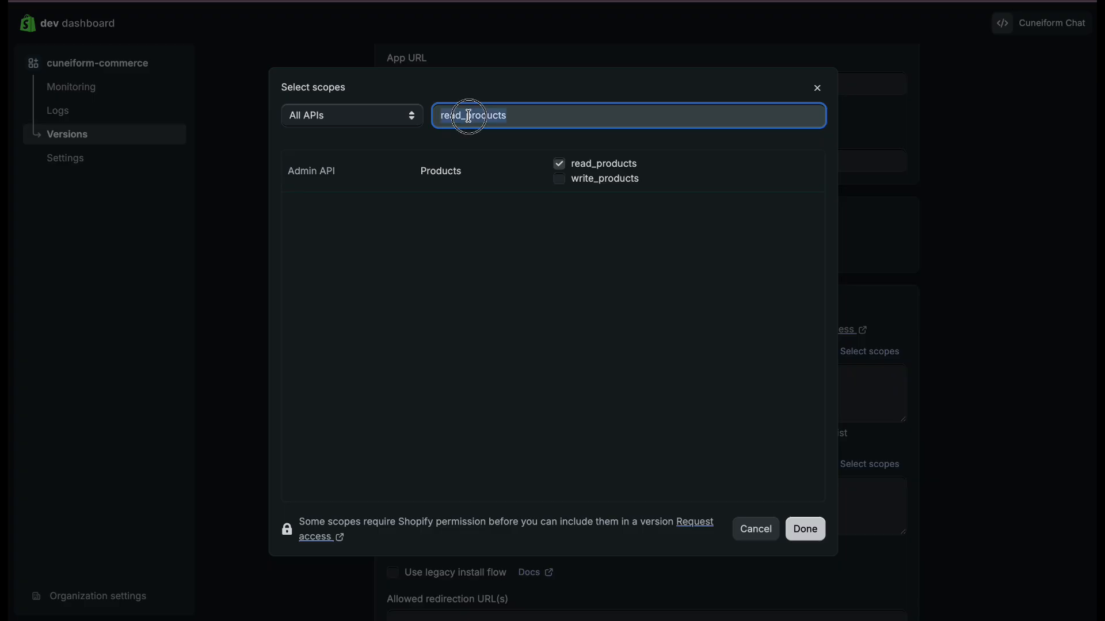
pyautogui.hotkey('ctrl', 'a')
pyautogui.hotkey('ctrl', 'v')
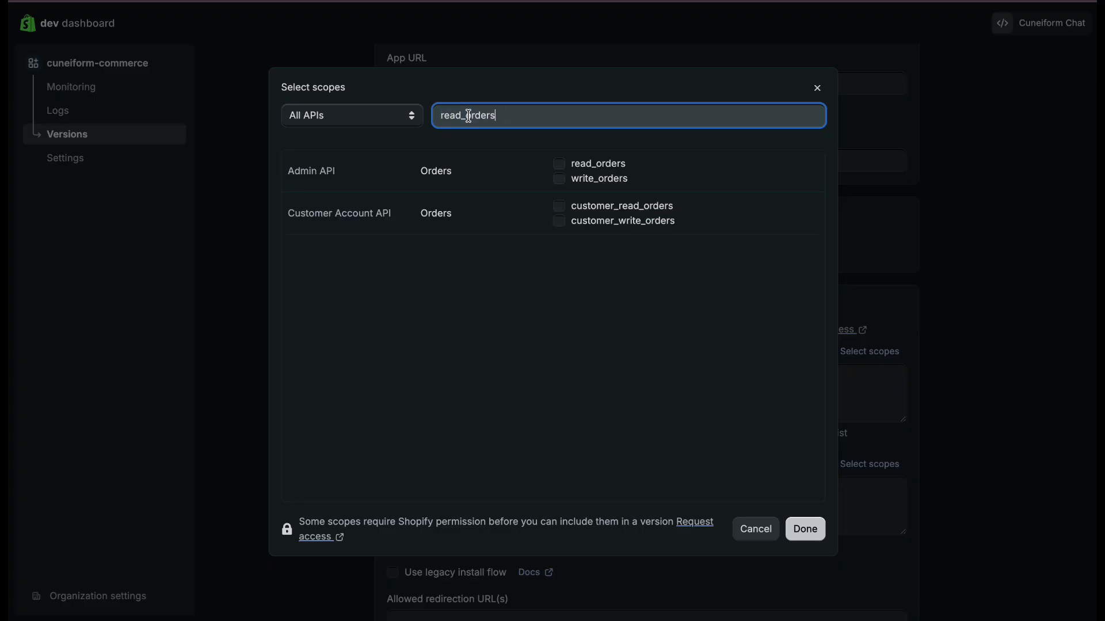
pyautogui.click(600, 164)
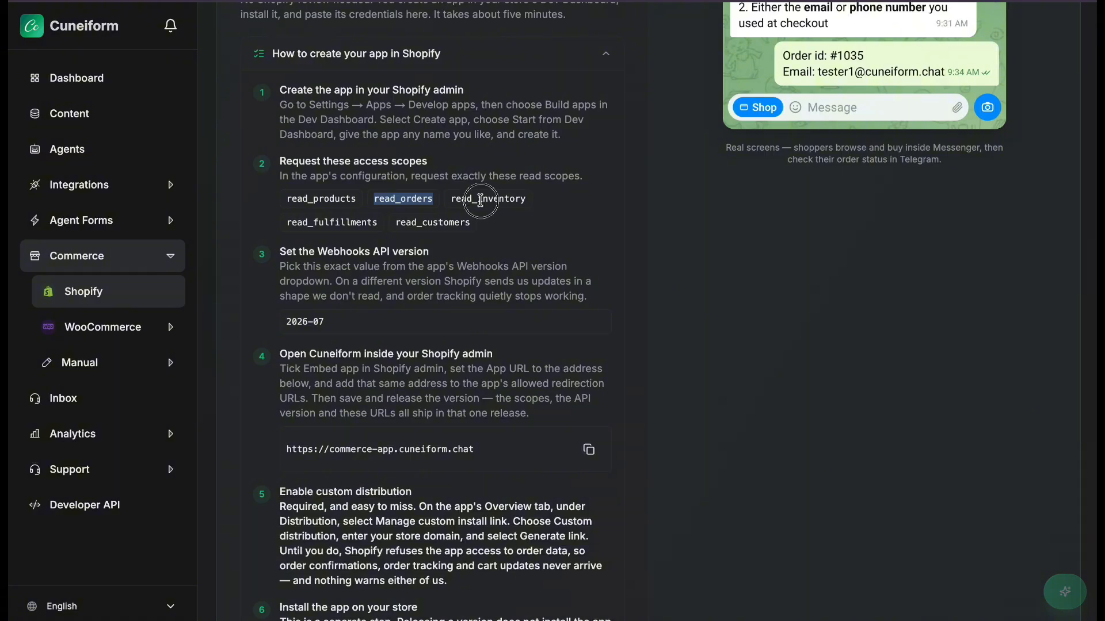
# Look up and select the read_inventory and read_fulfillments scopes listed in the Cuneiform guide.
pyautogui.doubleClick(481, 198)
pyautogui.hotkey('ctrl', 'c')
pyautogui.hotkey('ctrl', 'a')
pyautogui.hotkey('ctrl', 'v')
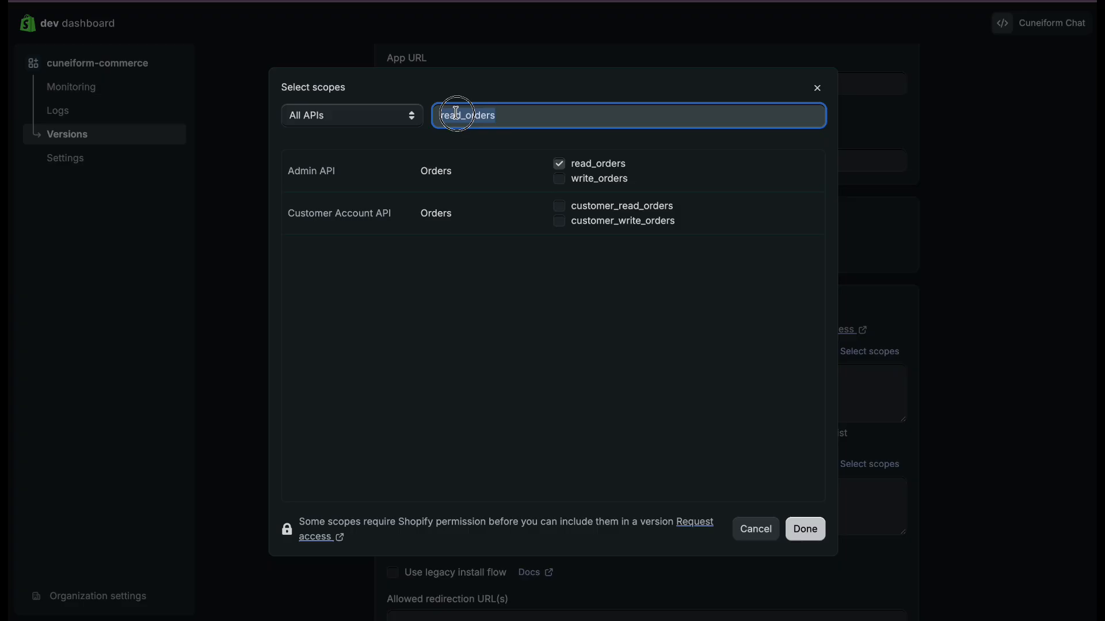
pyautogui.hotkey('ctrl', 'a')
pyautogui.hotkey('ctrl', 'v')
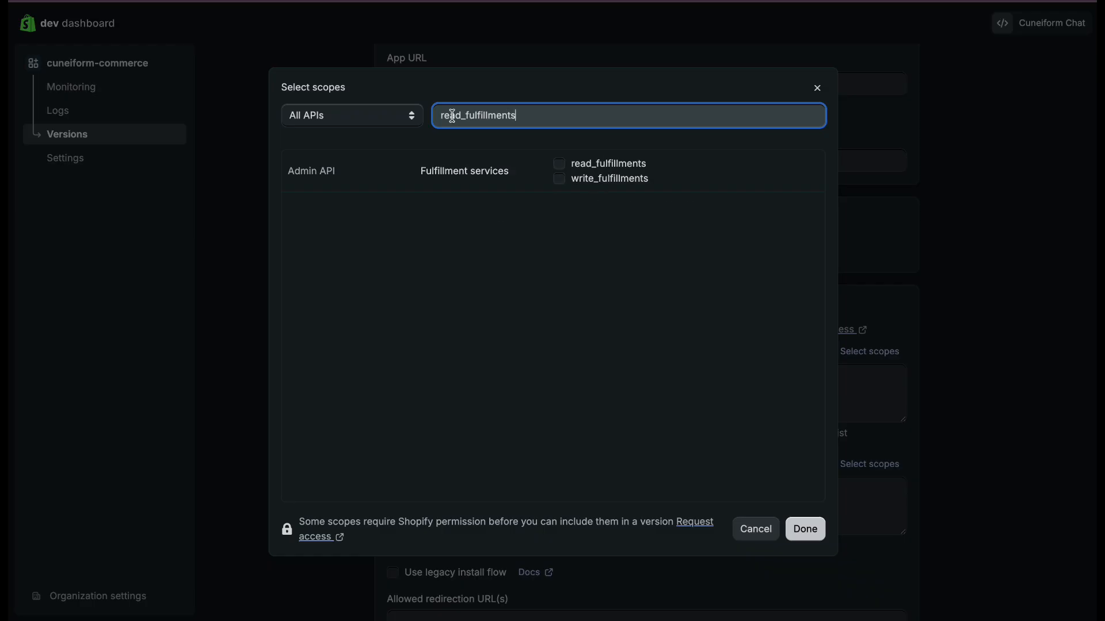
# Select the Admin API read_customers scope and apply the scope selection to the app version.
pyautogui.hotkey('ctrl', 'a')
pyautogui.hotkey('ctrl', 'v')
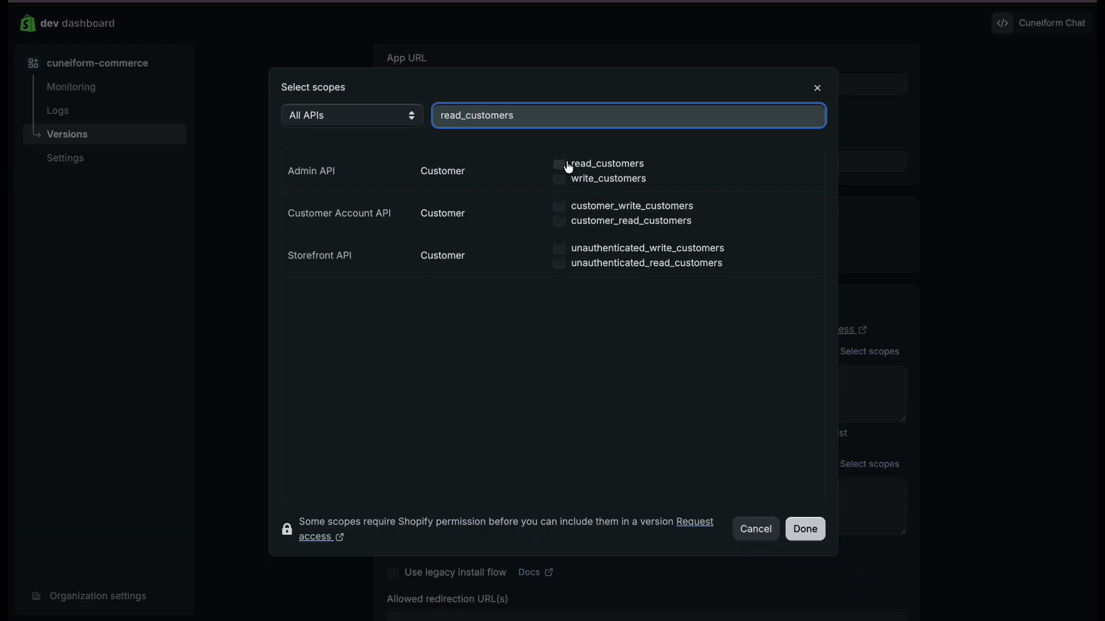
pyautogui.click(559, 164)
pyautogui.click(806, 528)
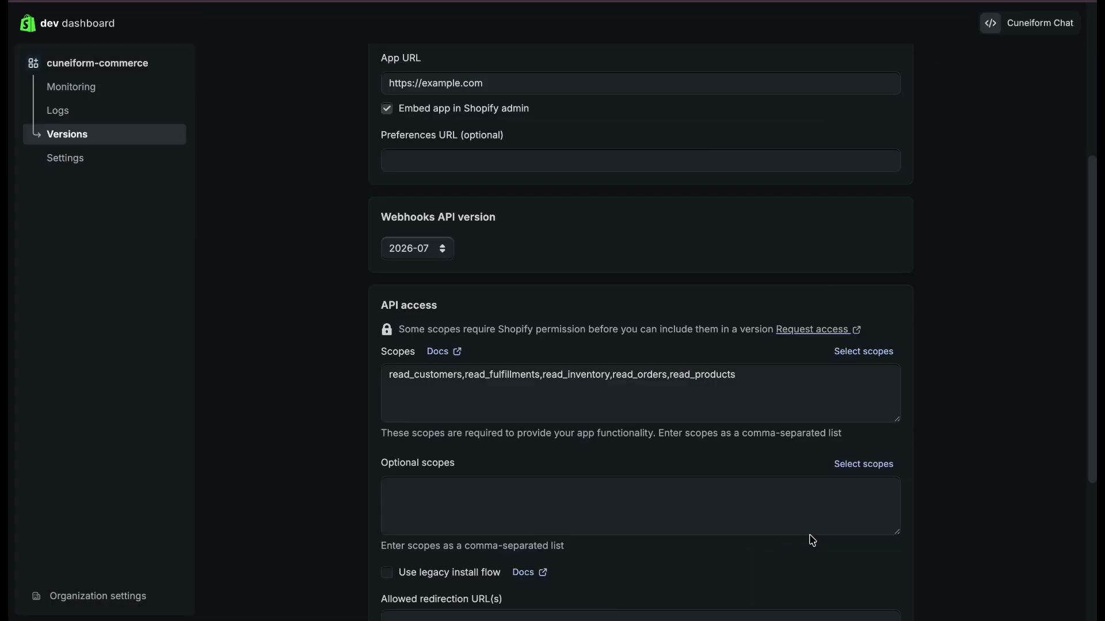
pyautogui.click(411, 374)
pyautogui.hotkey('ctrl', 'a')
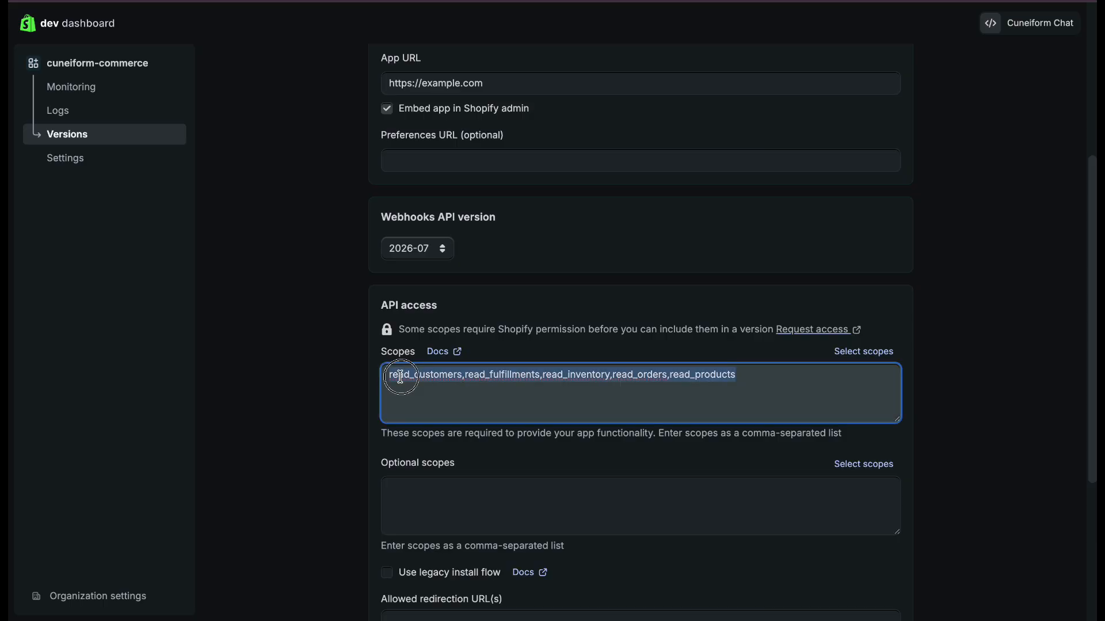
pyautogui.click(472, 409)
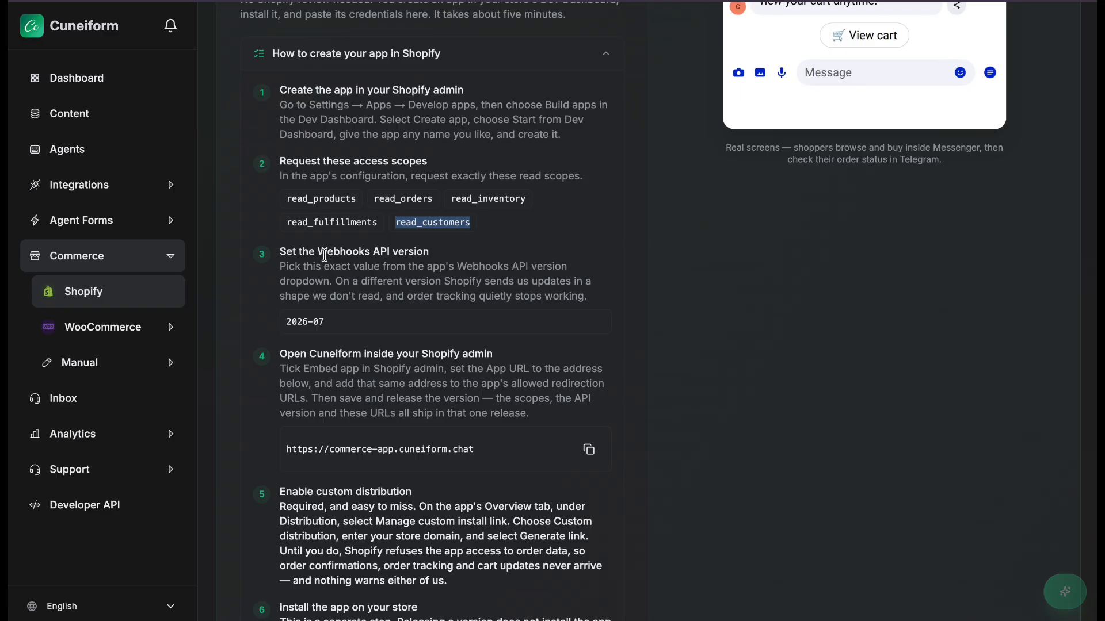
# Check the required Webhooks API version in the Cuneiform guide and set the app's version to 2026-07.
pyautogui.tripleClick(324, 255)
pyautogui.click(325, 256)
pyautogui.tripleClick(297, 323)
pyautogui.click(297, 322)
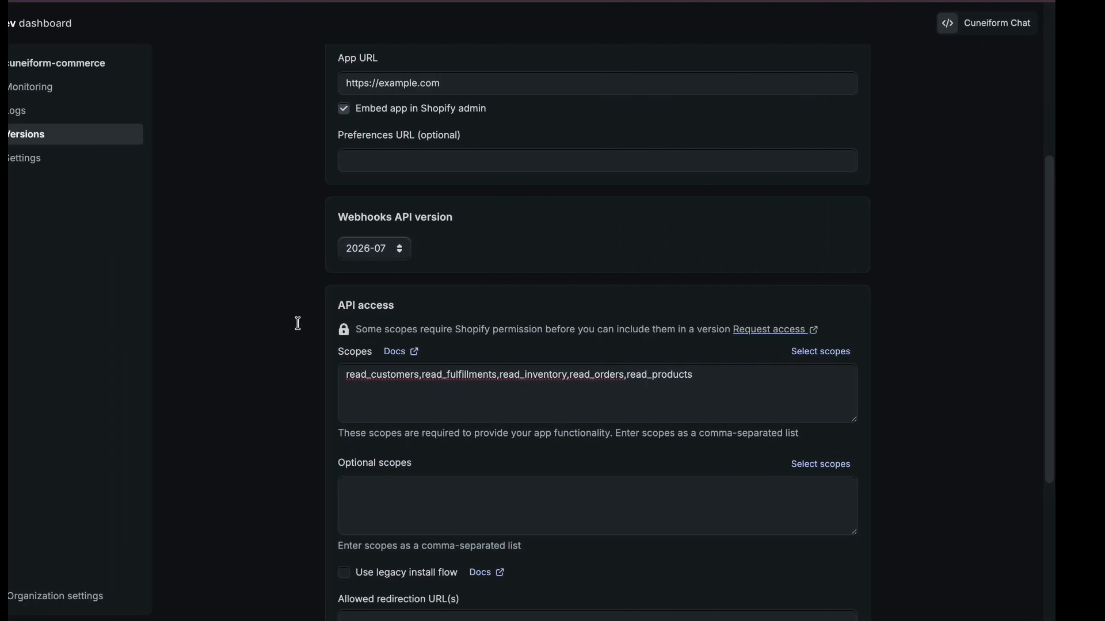
pyautogui.scroll(-2, 354, 484)
pyautogui.scroll(3, 402, 403)
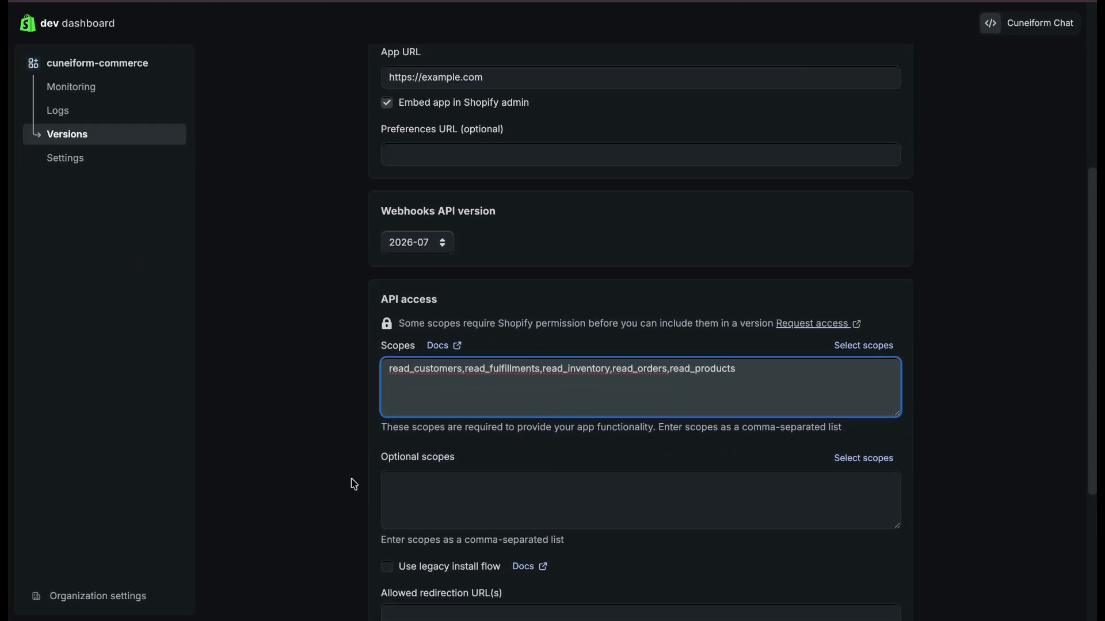
pyautogui.click(420, 326)
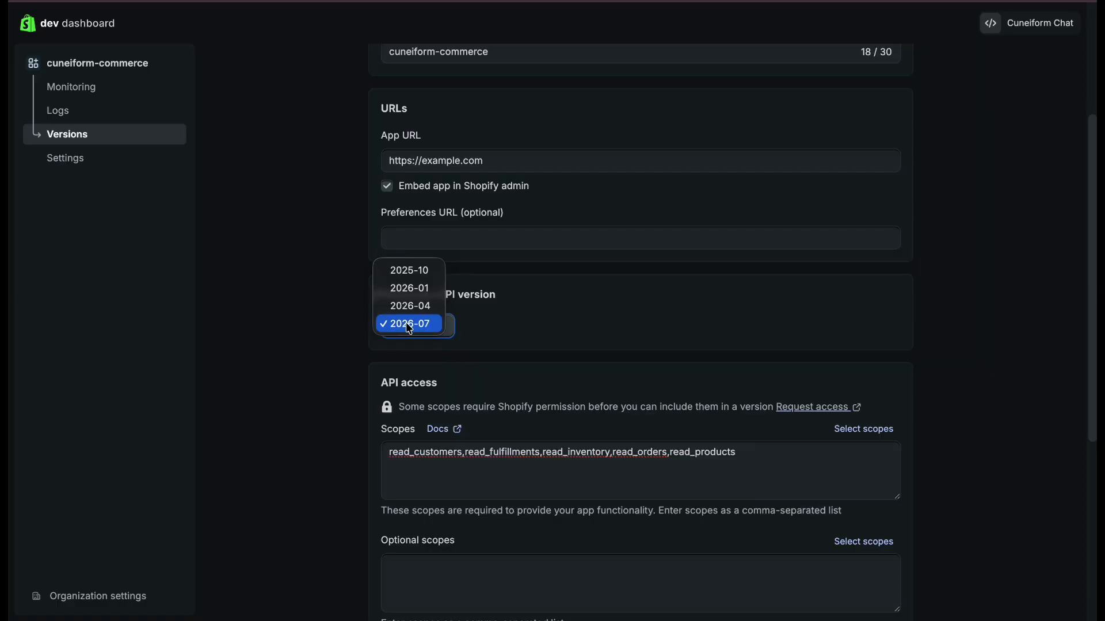
pyautogui.click(409, 324)
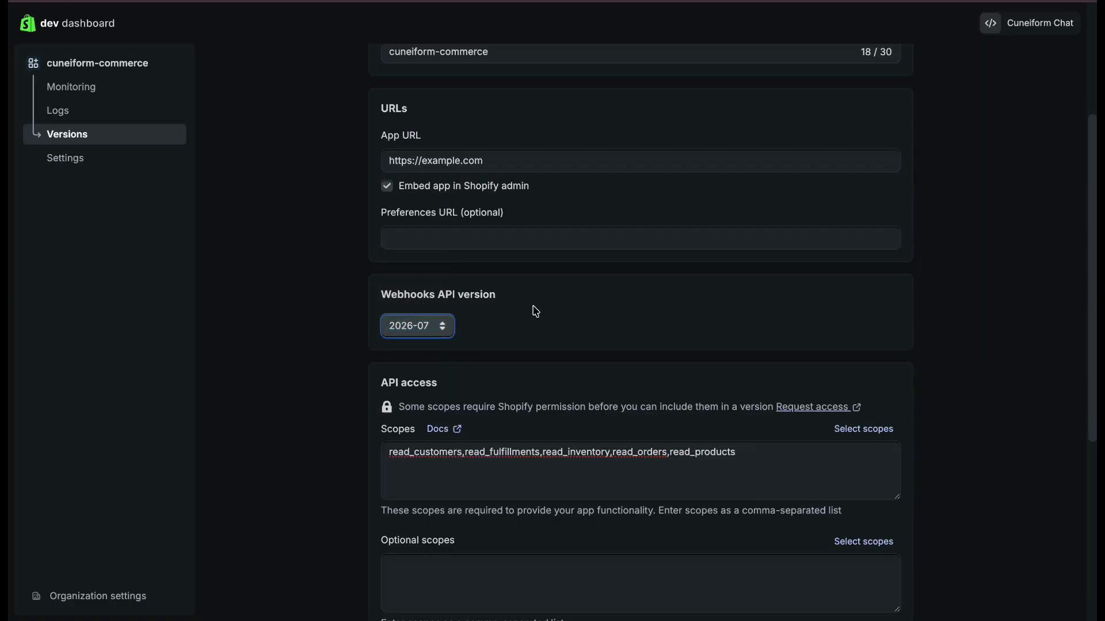
pyautogui.scroll(1, 596, 323)
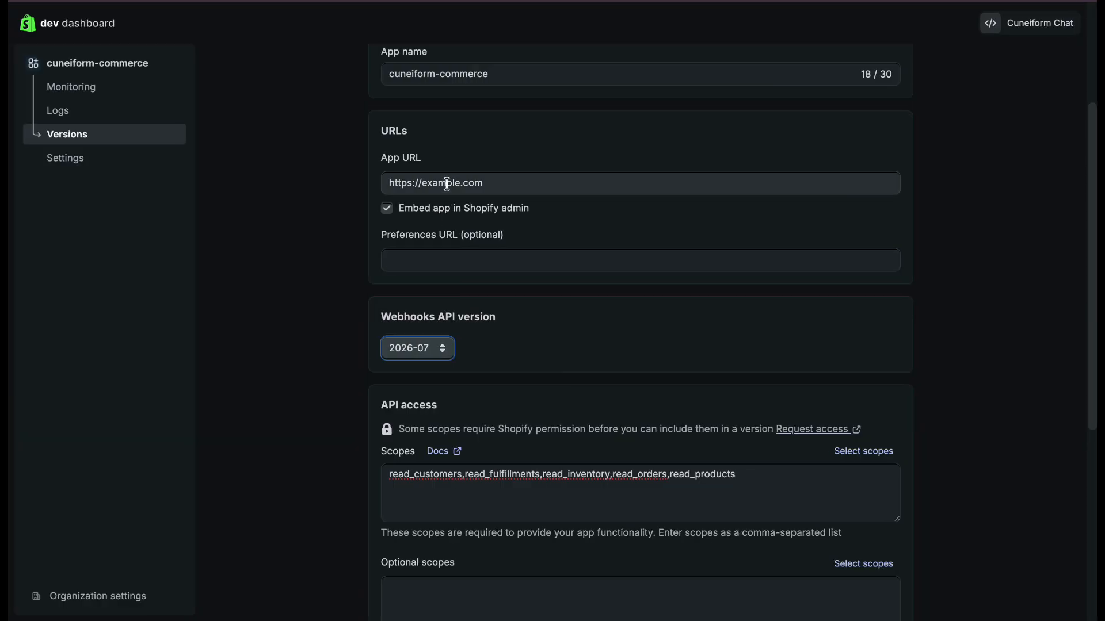
pyautogui.tripleClick(447, 183)
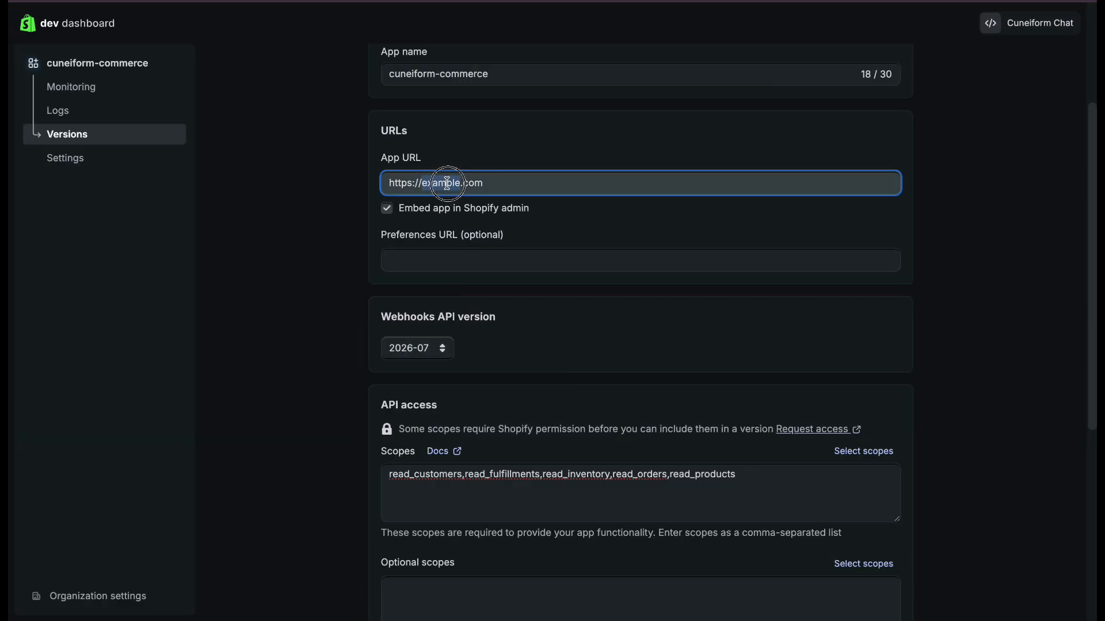
pyautogui.hotkey('ctrl', 'v')
pyautogui.scroll(-5, 482, 342)
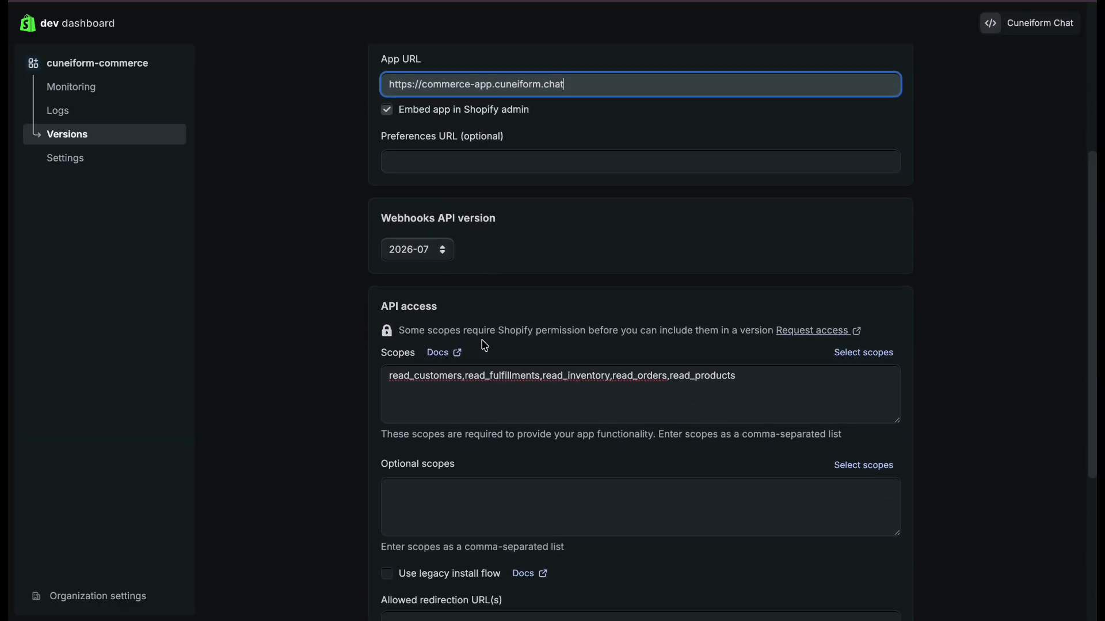
pyautogui.scroll(-1, 482, 340)
pyautogui.click(451, 377)
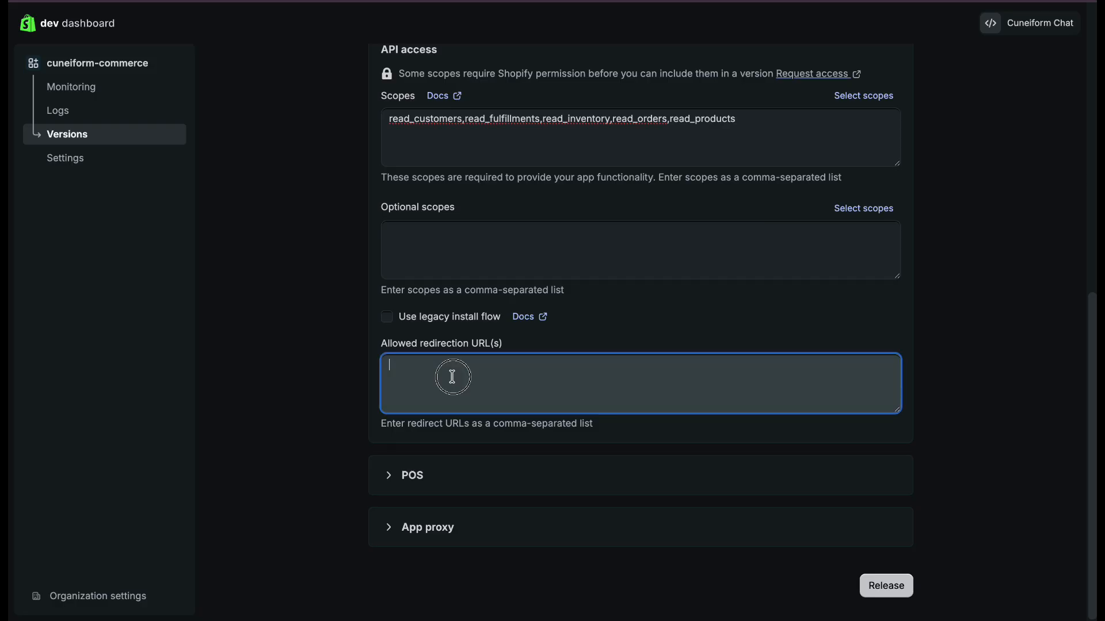
pyautogui.write('https://commerce-app.cuneiform.chat')
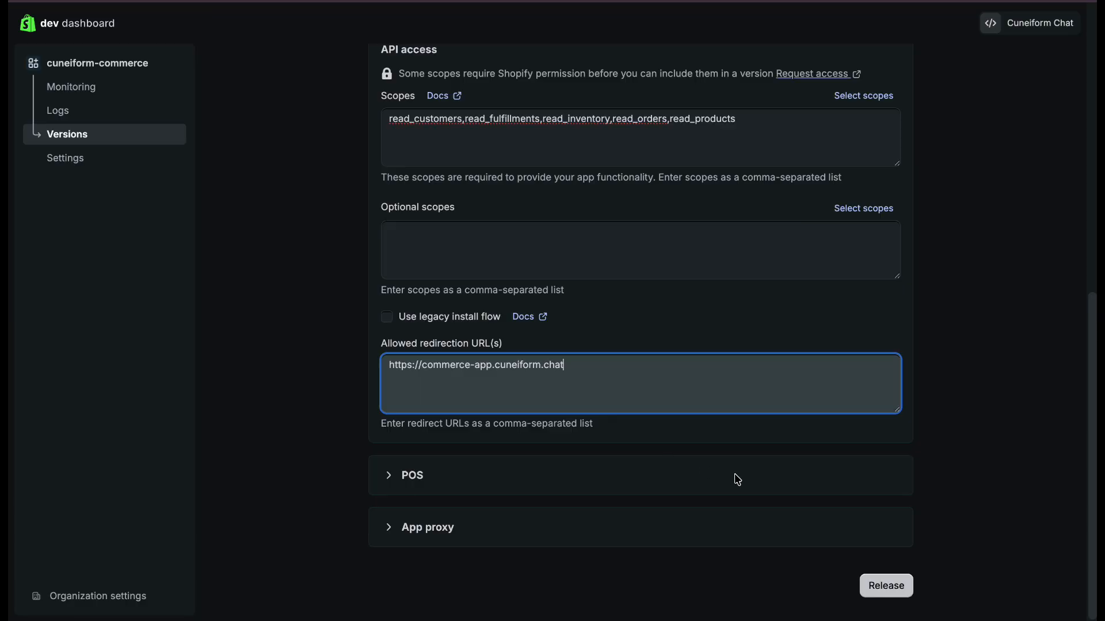
# Release the new app version without a version name or message and open its details.
pyautogui.click(875, 586)
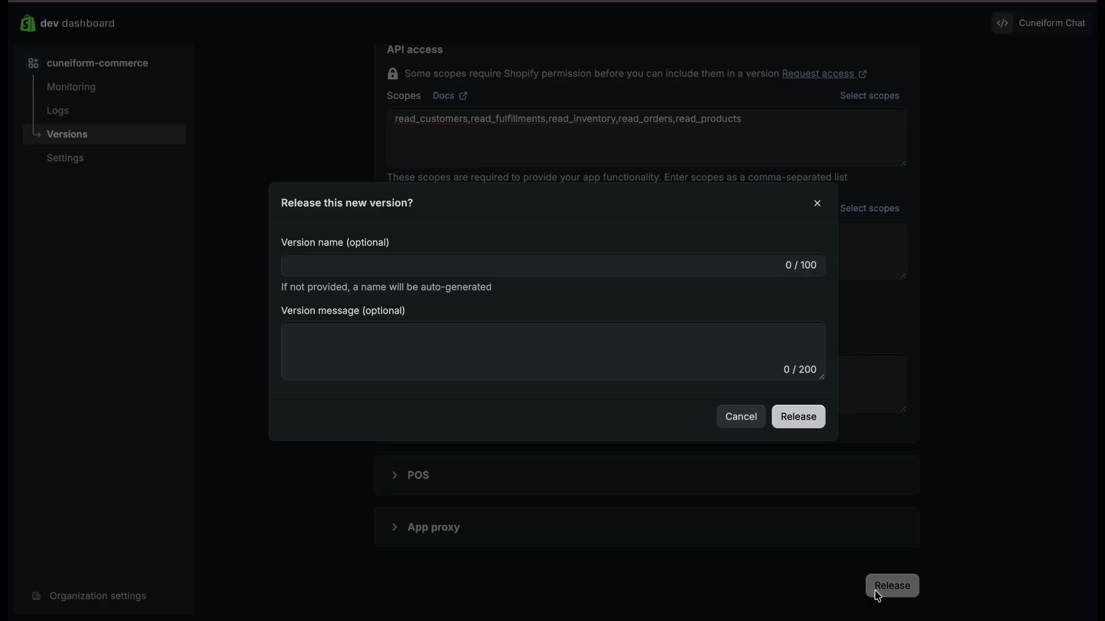
pyautogui.click(794, 422)
pyautogui.click(336, 147)
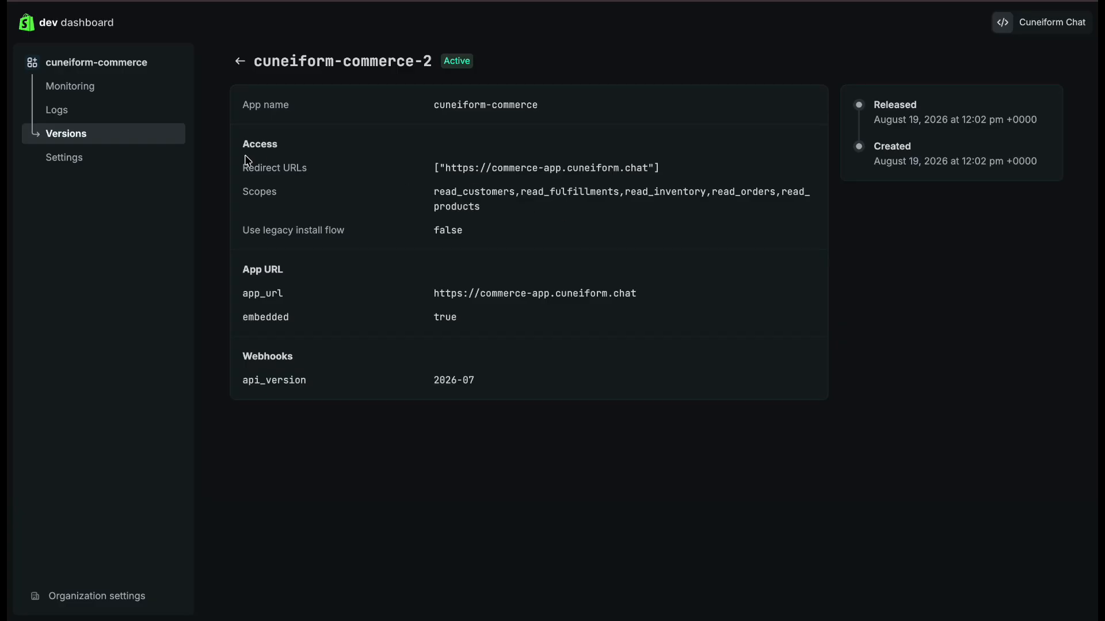
# Open the distribution settings from the app's overview and choose custom distribution for cuneiform-commerce.
pyautogui.click(92, 63)
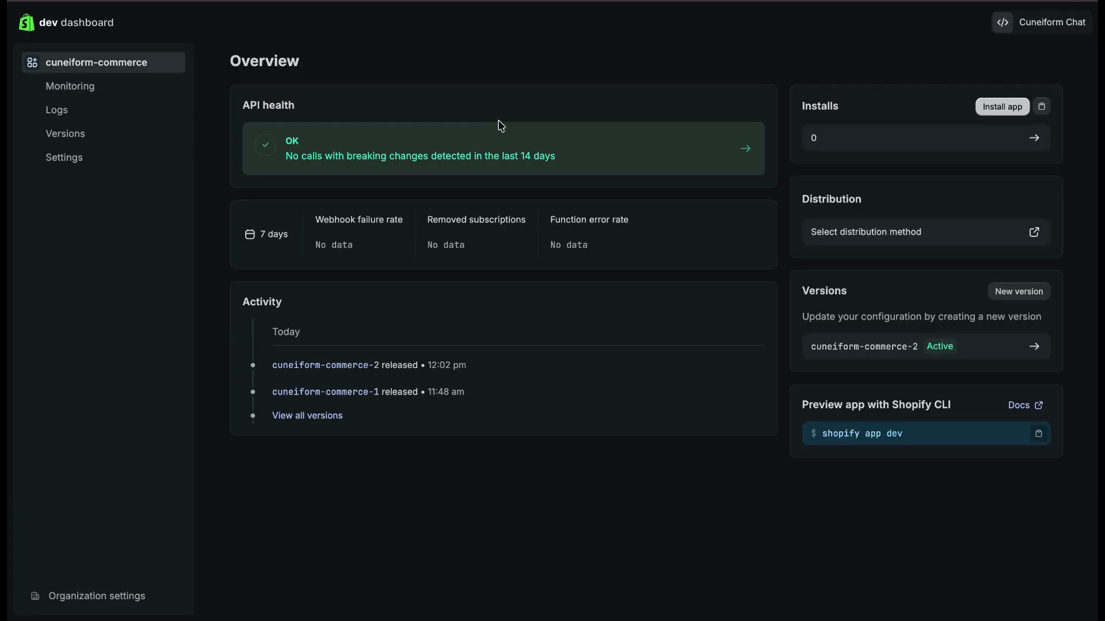
pyautogui.click(840, 232)
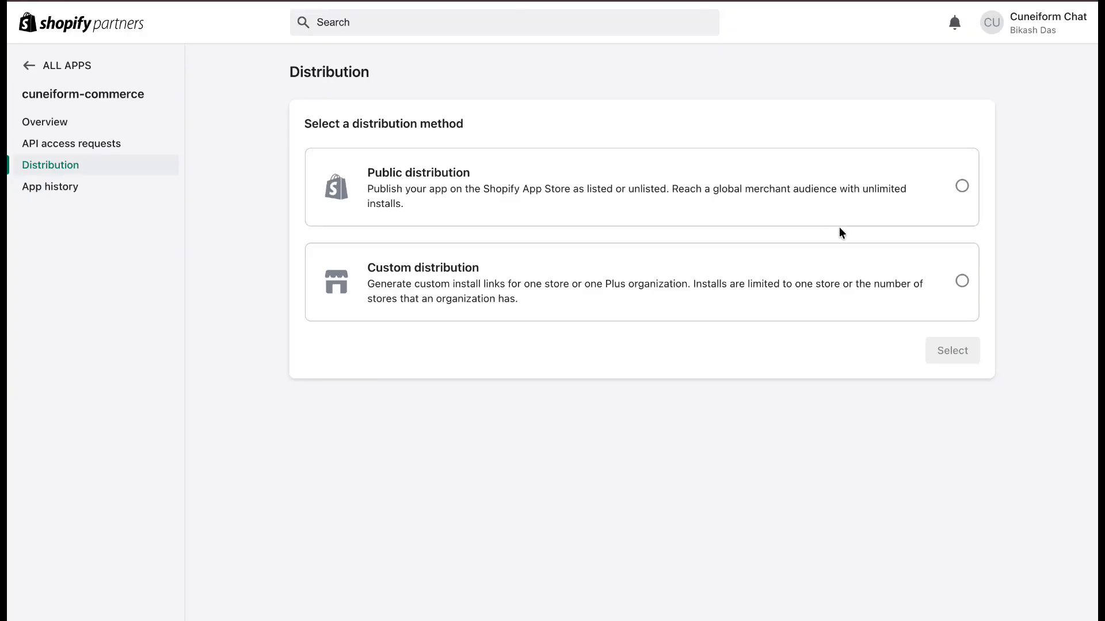
pyautogui.click(798, 272)
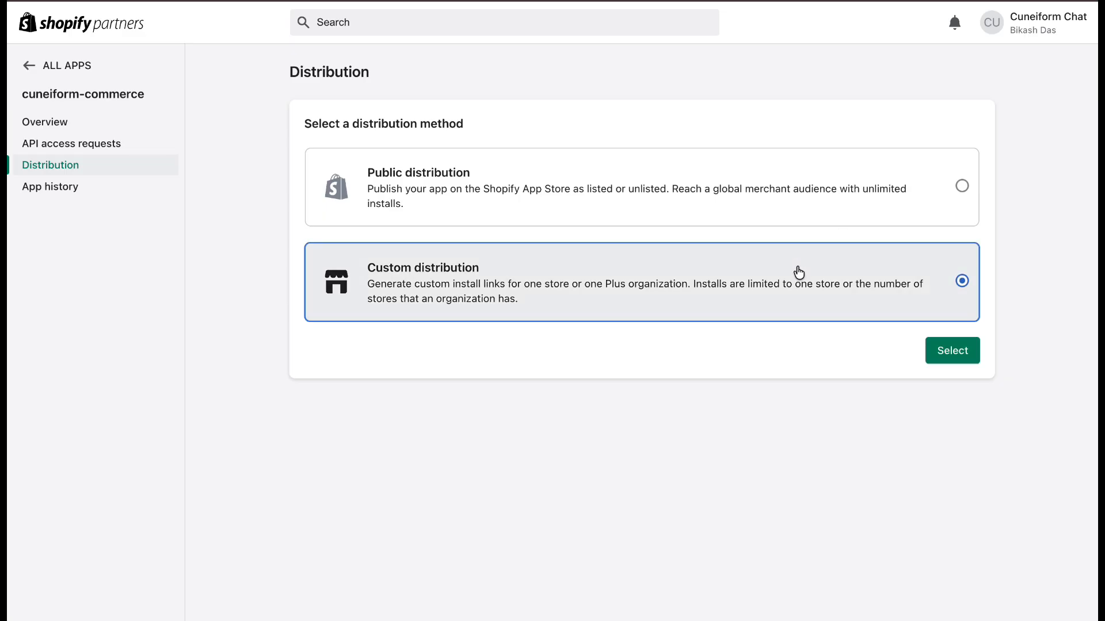
pyautogui.click(948, 349)
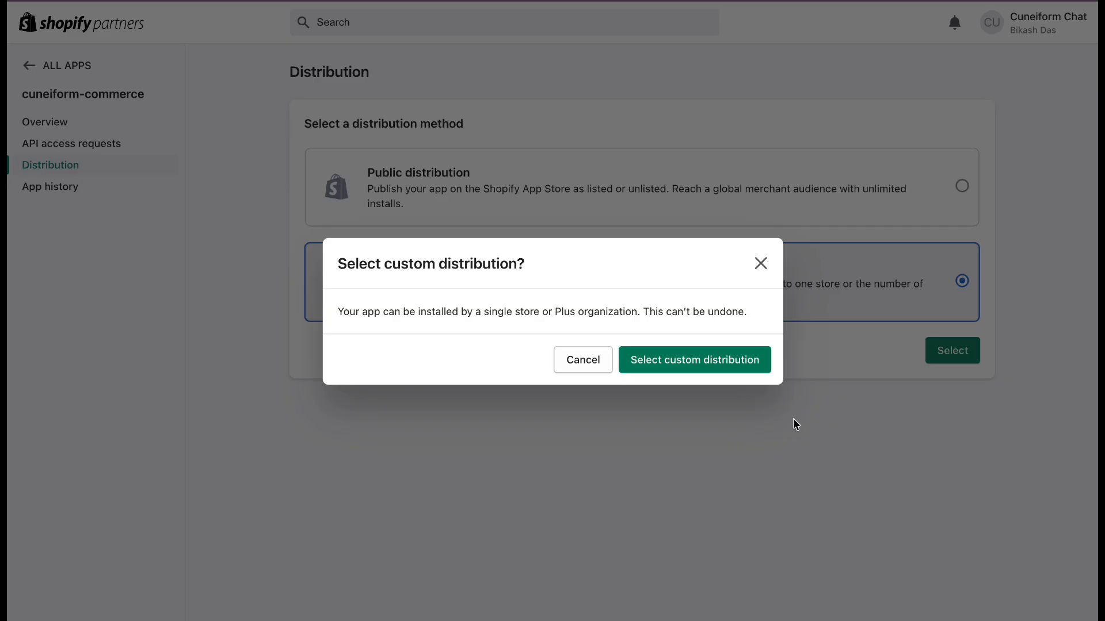
pyautogui.click(690, 368)
# Generate a multi-store custom install link for the store domain cuneiform-dev.myshopify.com.
pyautogui.click(659, 173)
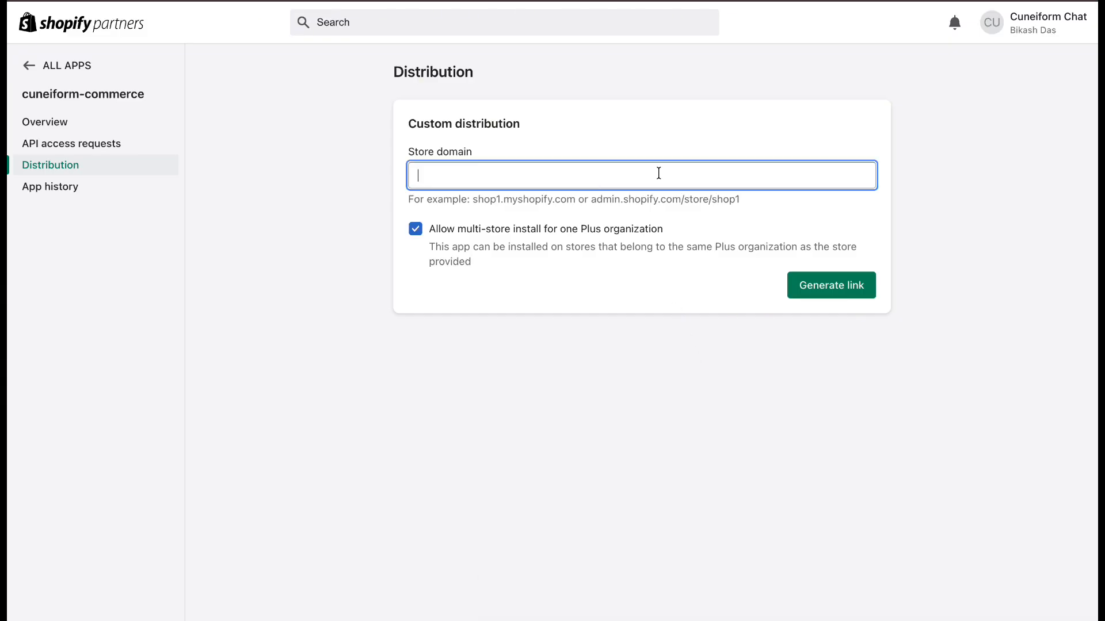
pyautogui.write('cuneiform-dev.myshopify.com')
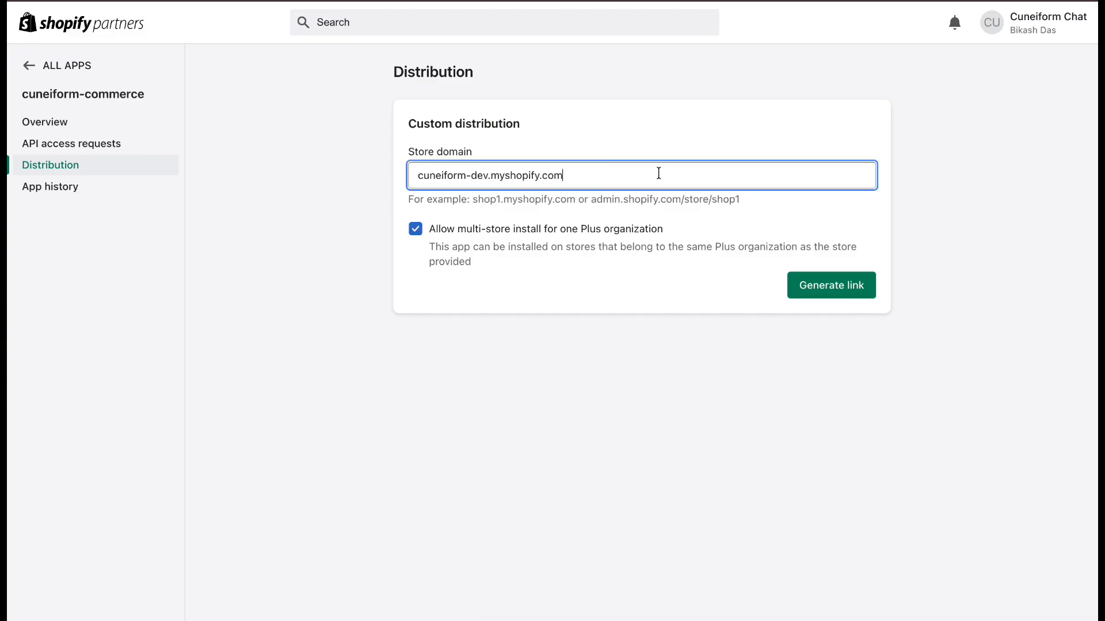
pyautogui.click(831, 286)
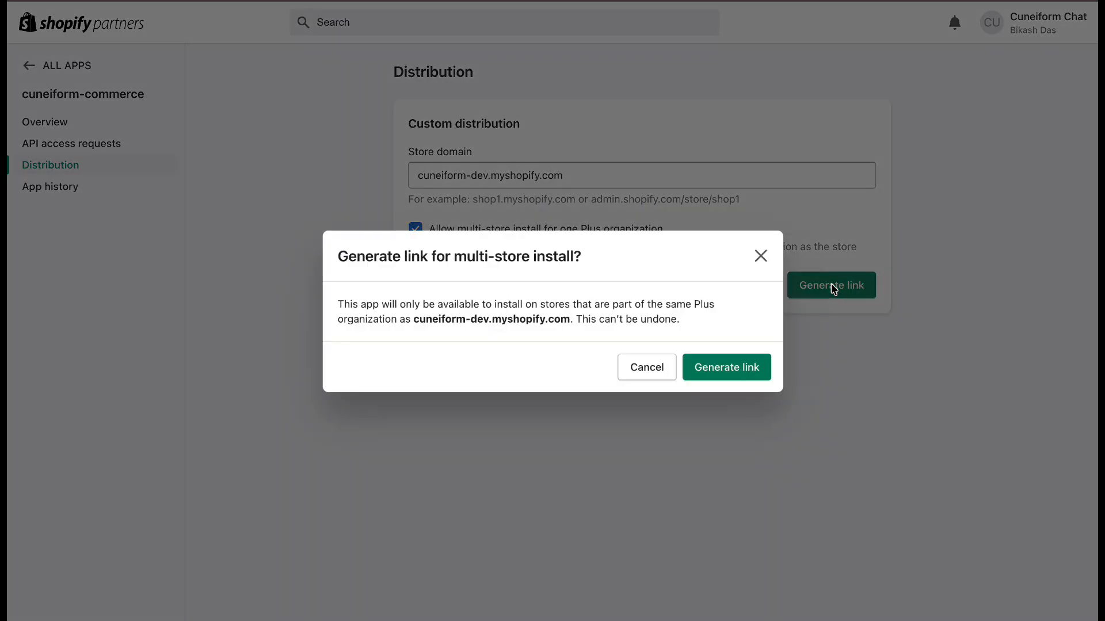
pyautogui.click(741, 367)
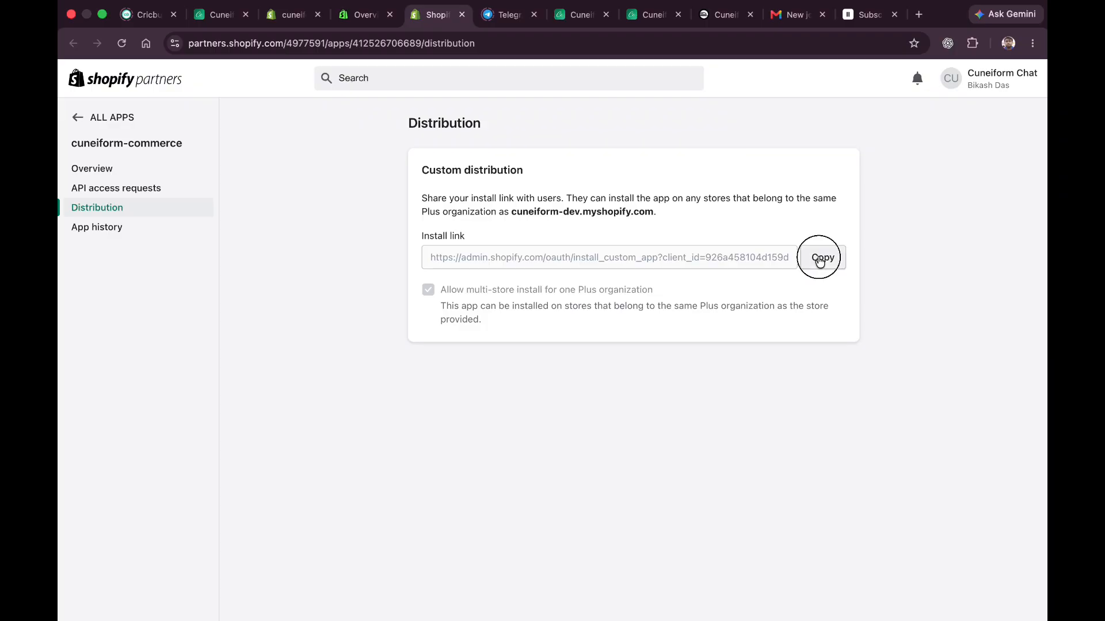
# Copy the install link, open it in a new browser tab and install cuneiform-commerce on the cuneiform-dev store.
pyautogui.click(849, 221)
pyautogui.click(918, 13)
pyautogui.press('super+v')
pyautogui.press('Return')
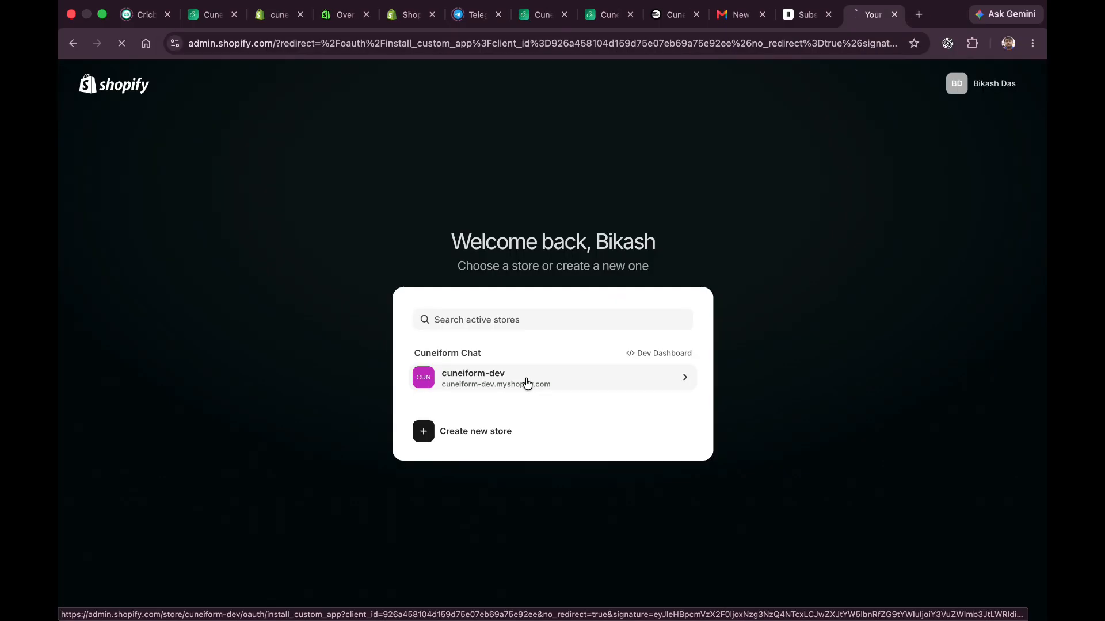
pyautogui.click(523, 382)
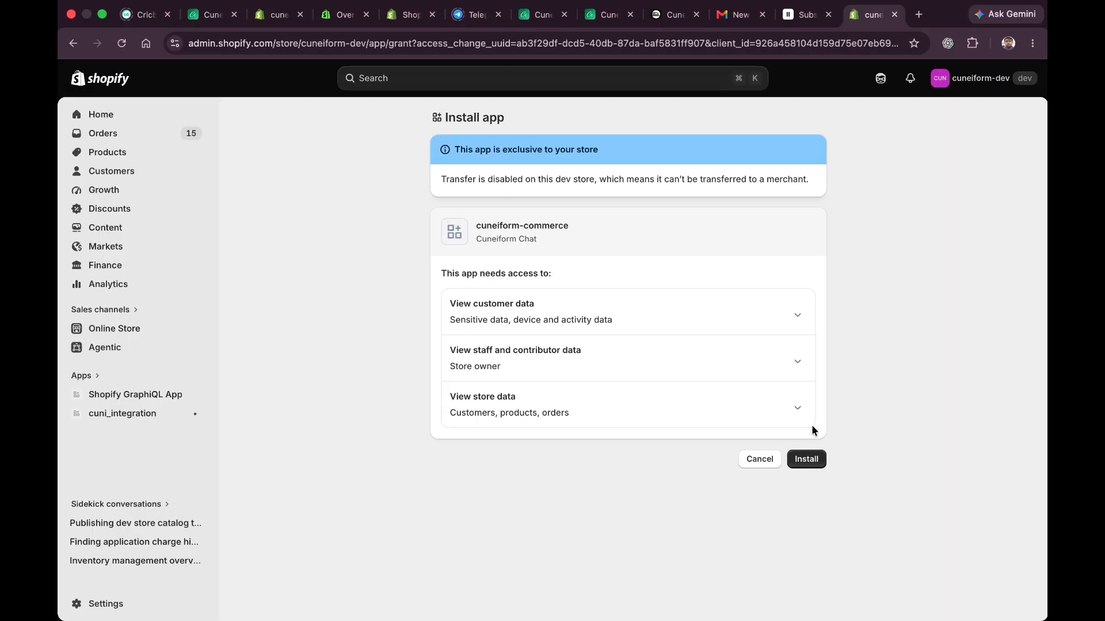
pyautogui.click(808, 459)
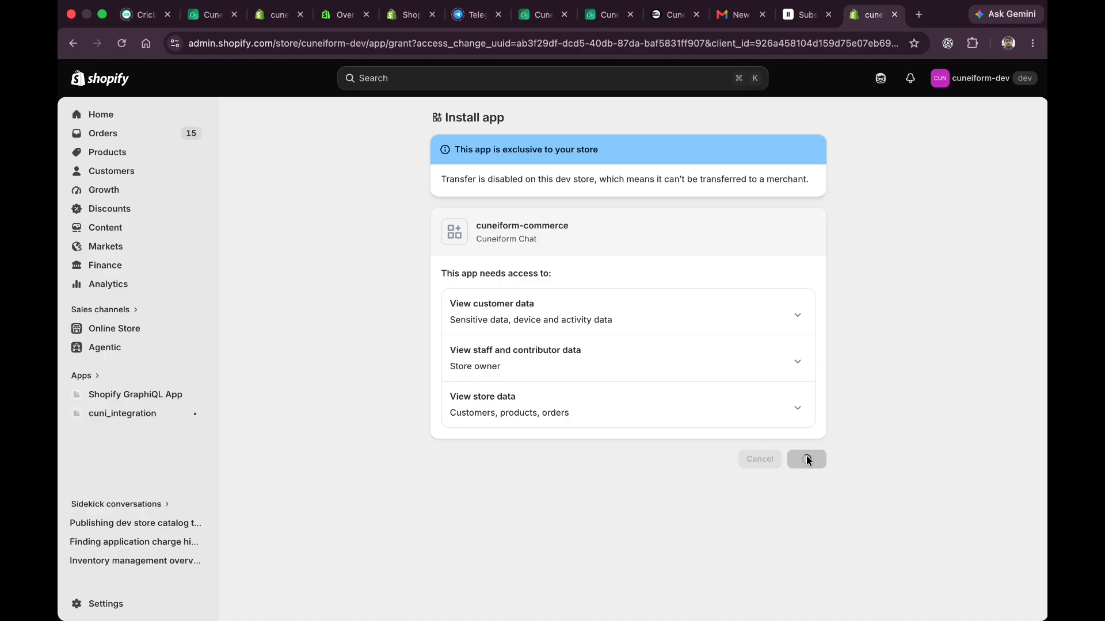
# Return to the Dev Dashboard and open the app's settings to locate its Client ID and Secret.
pyautogui.press('super+4')
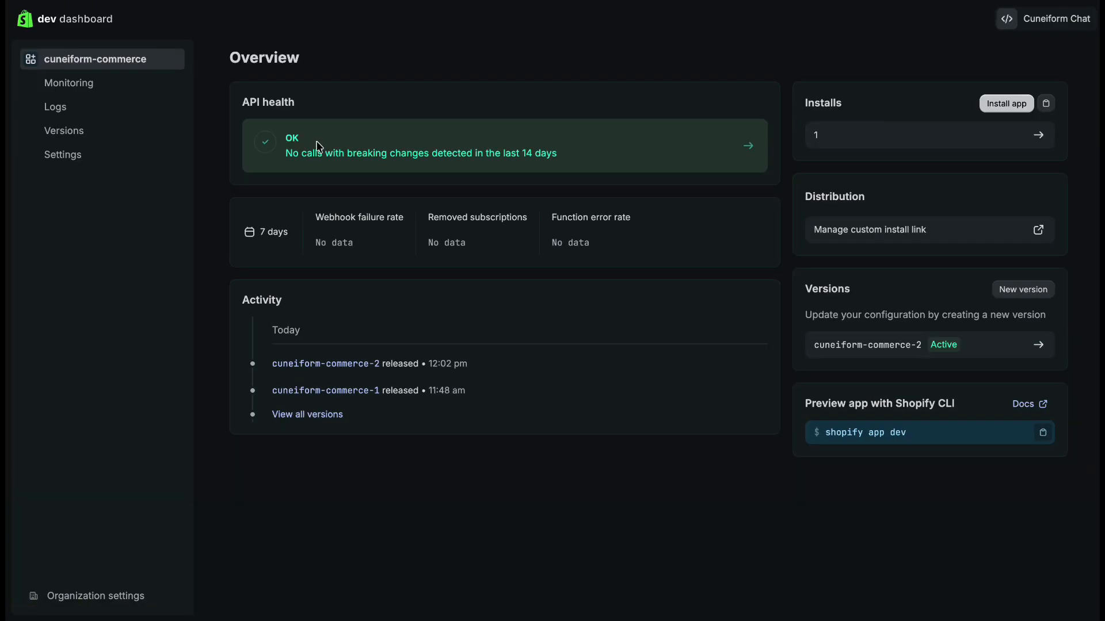
pyautogui.click(76, 162)
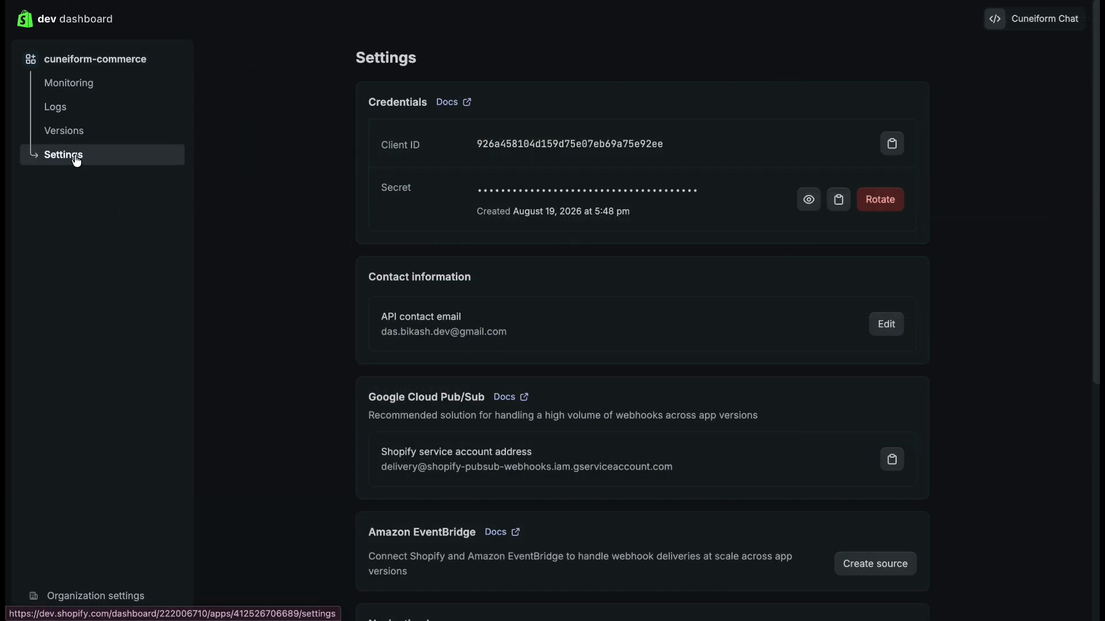
pyautogui.tripleClick(392, 149)
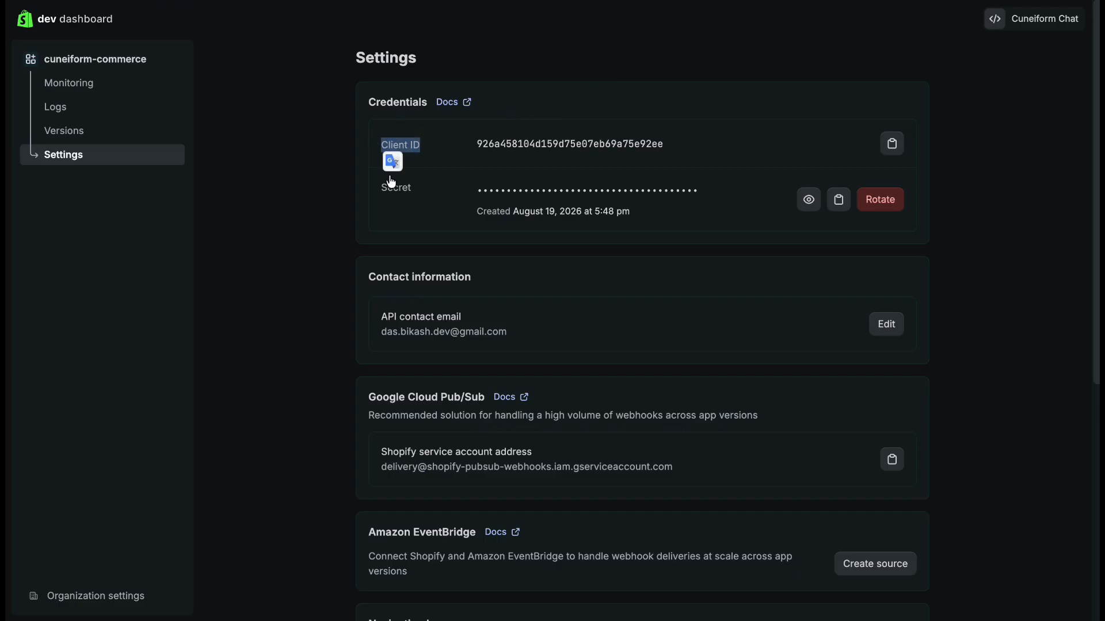
pyautogui.doubleClick(396, 195)
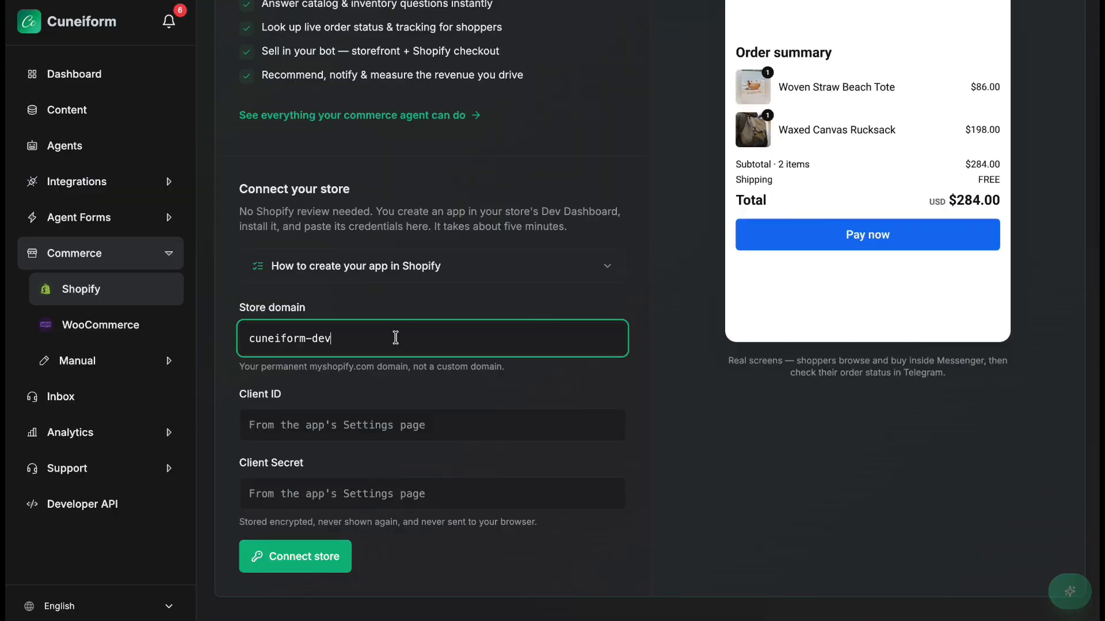
# Complete the store domain cuneiform-dev.myshopify.com, copy in the app's Client ID and Client Secret from the Dev Dashboard, and connect the store in Cuneiform.
pyautogui.write('.myshopify.com')
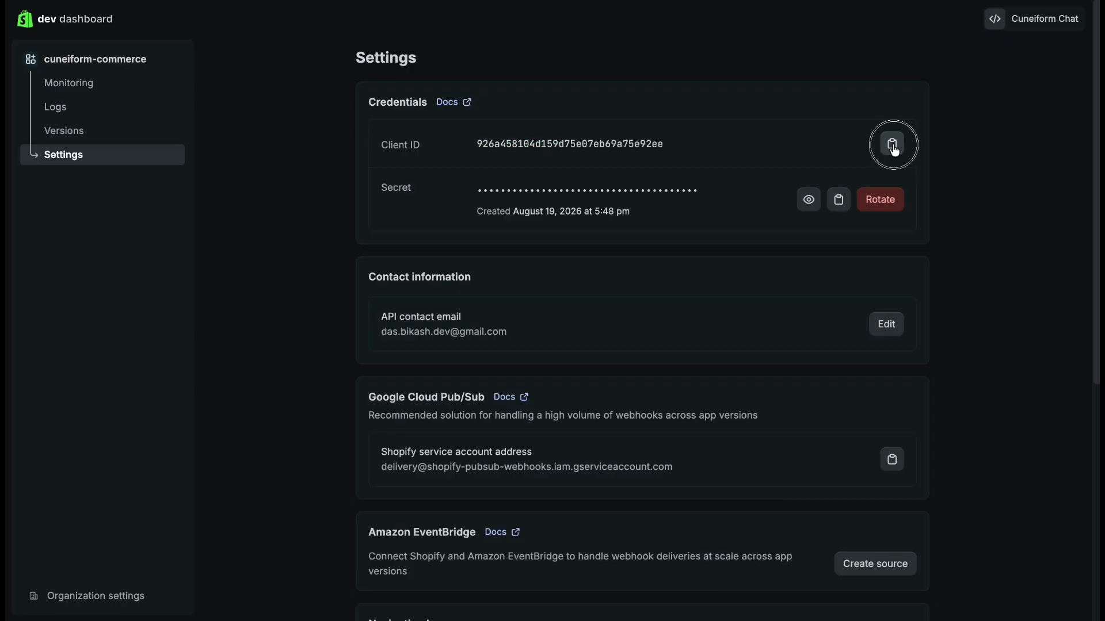
pyautogui.click(892, 143)
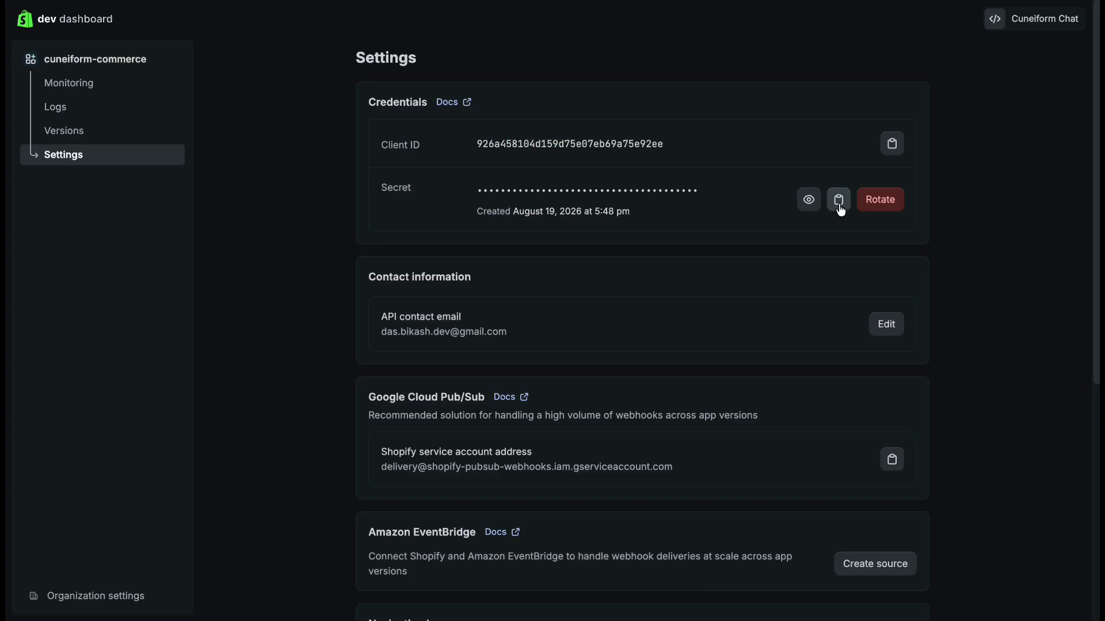
pyautogui.click(838, 201)
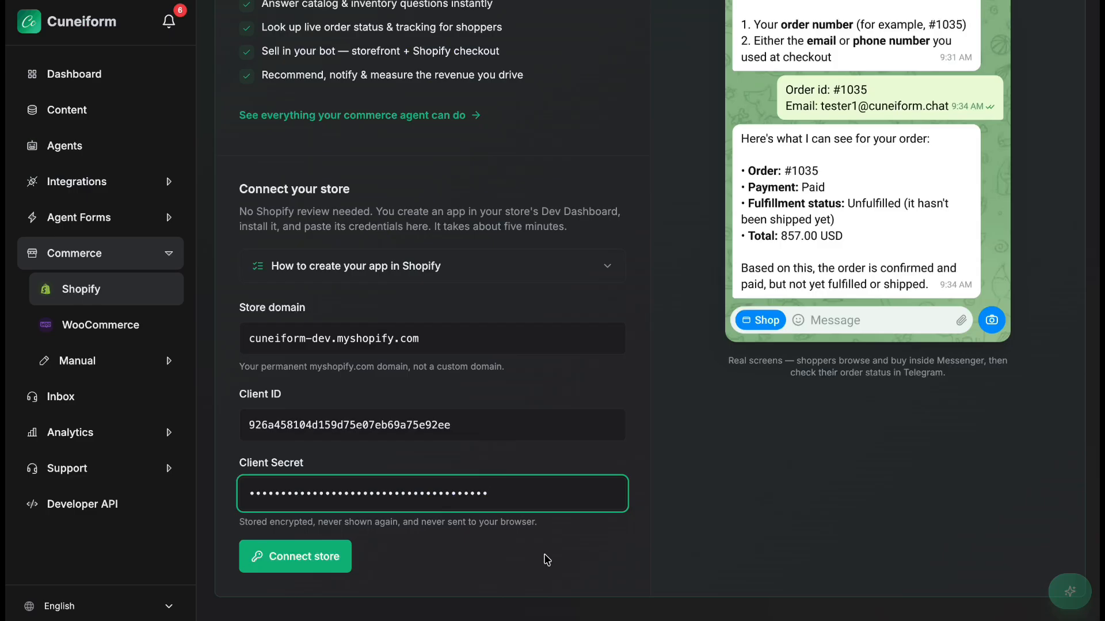
pyautogui.click(546, 560)
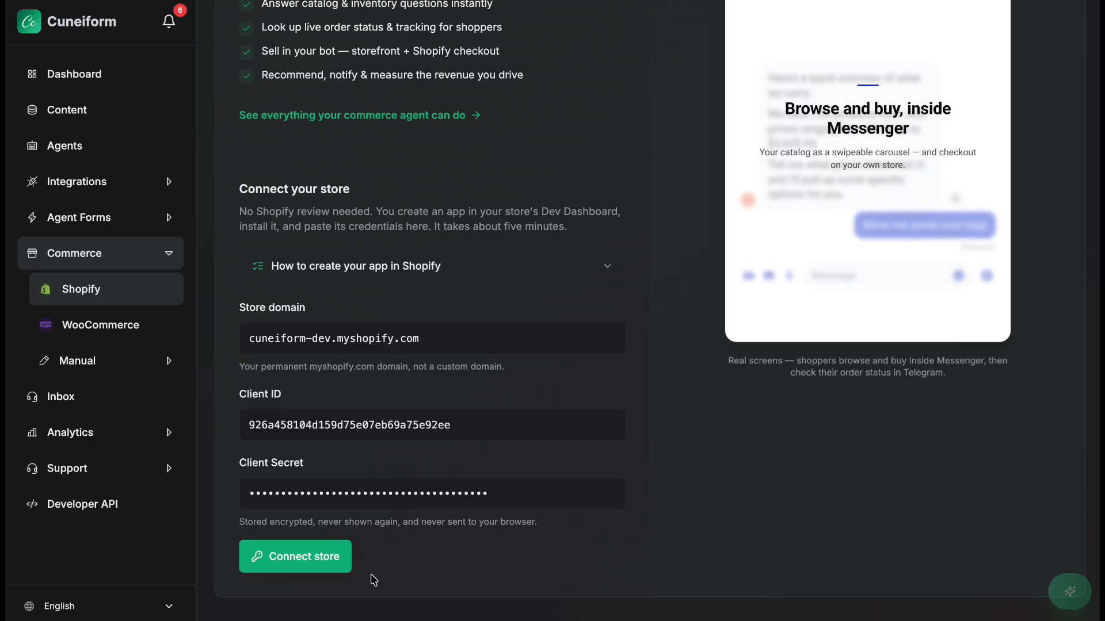
pyautogui.click(298, 557)
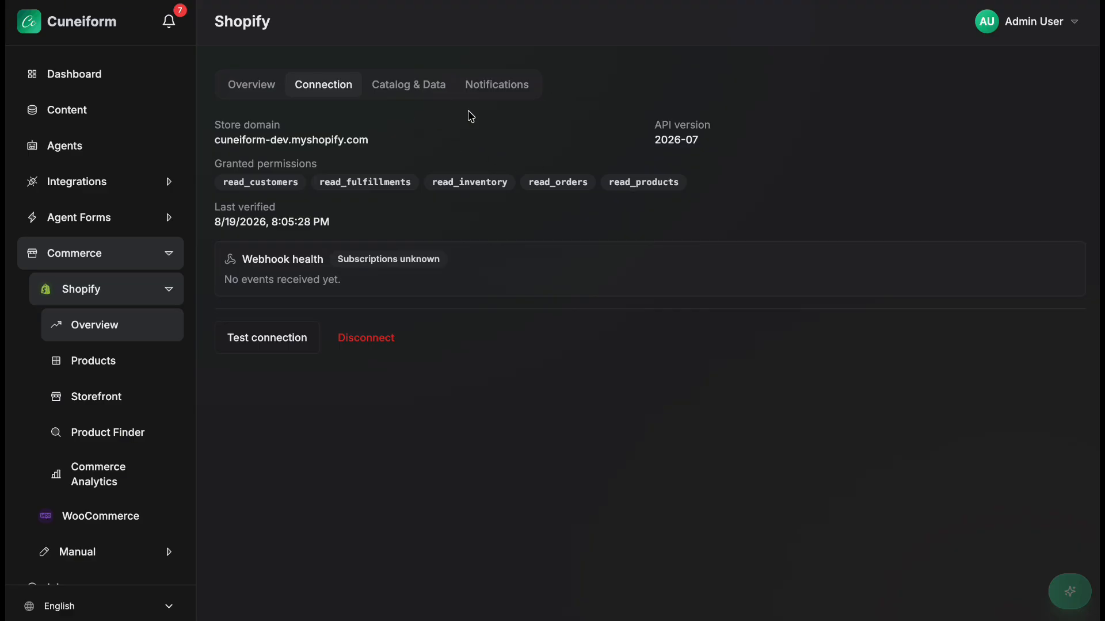
# Review the connected store's connection details, sync overview, catalog data and order notification settings, ending back at the Shopify overview.
pyautogui.doubleClick(664, 144)
pyautogui.click(665, 144)
pyautogui.click(332, 85)
pyautogui.click(252, 84)
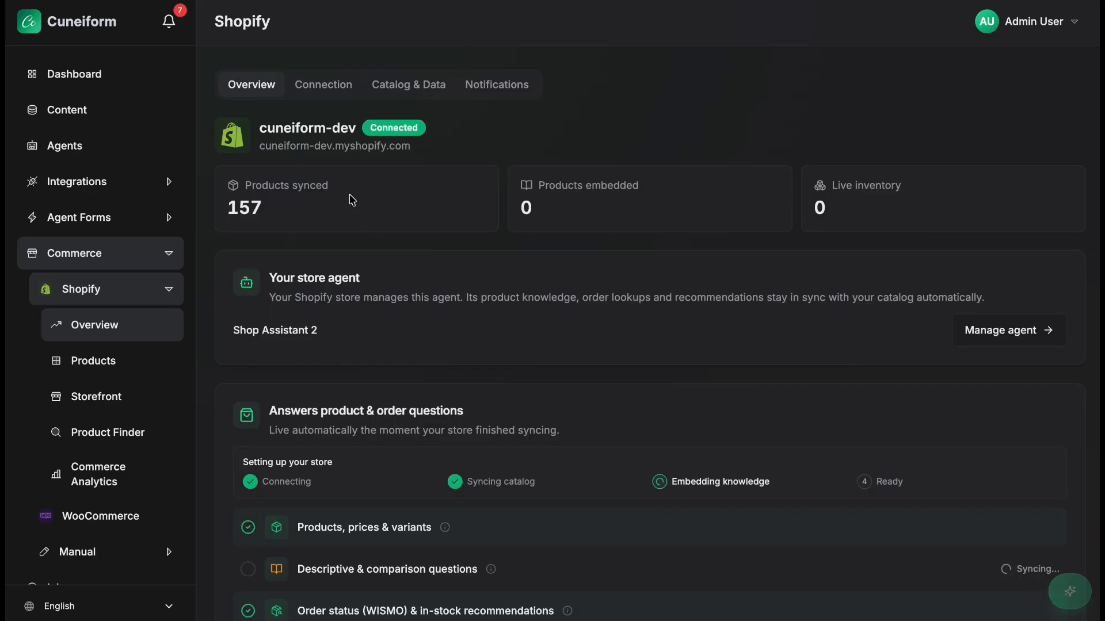
pyautogui.click(330, 84)
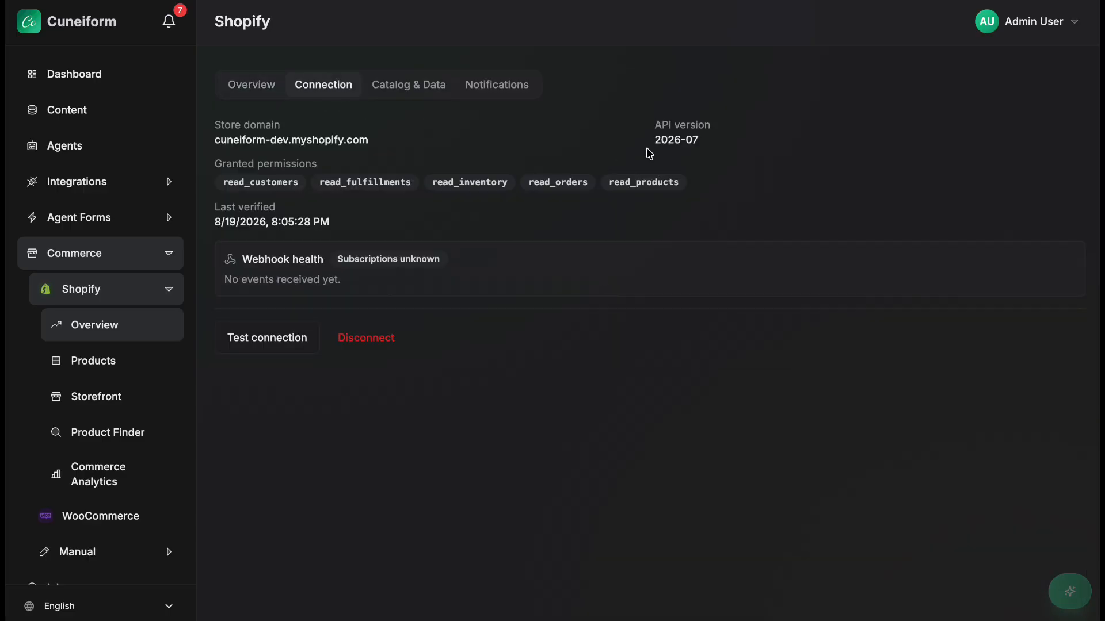
pyautogui.click(411, 82)
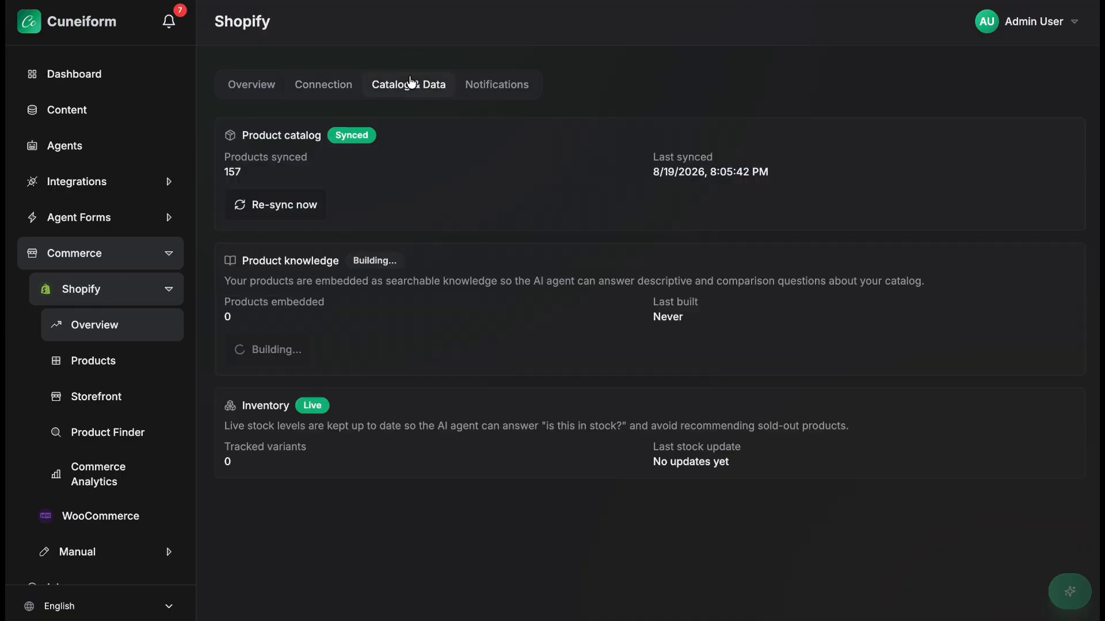
pyautogui.click(501, 87)
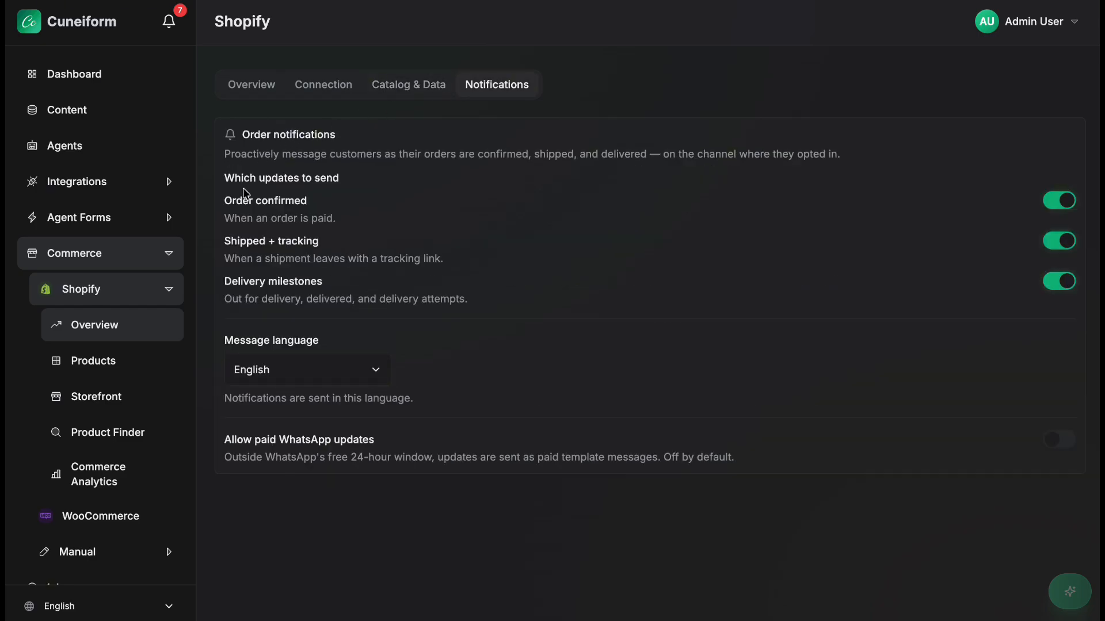
pyautogui.click(103, 326)
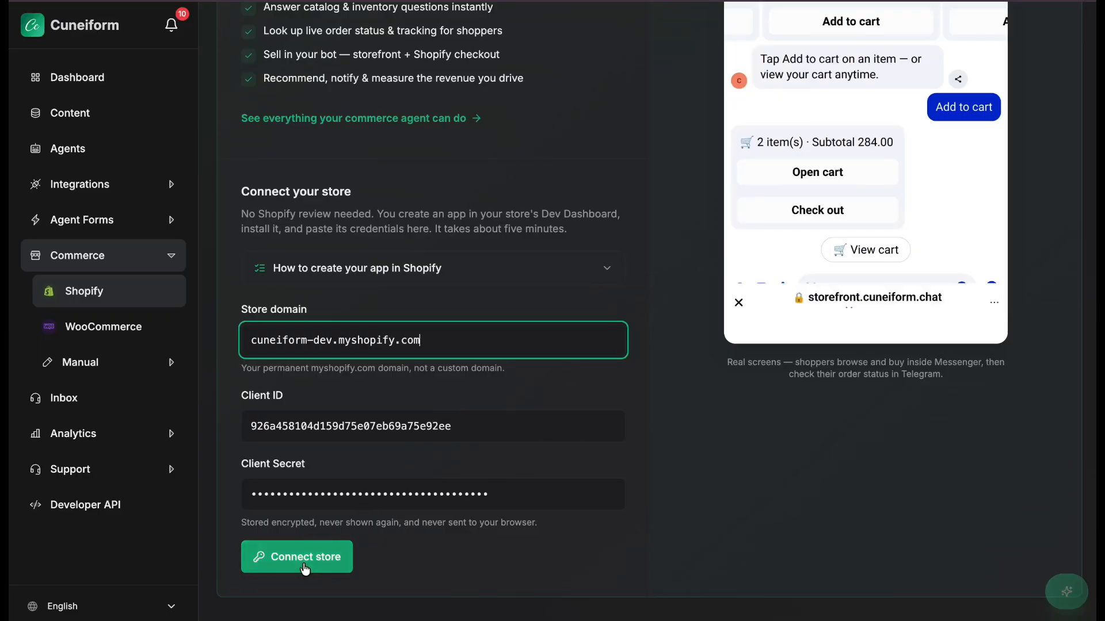
# Try to connect cuneiform-dev.myshopify.com with the entered app credentials and read the explanation shown below the form.
pyautogui.click(305, 568)
pyautogui.scroll(-2, 300, 559)
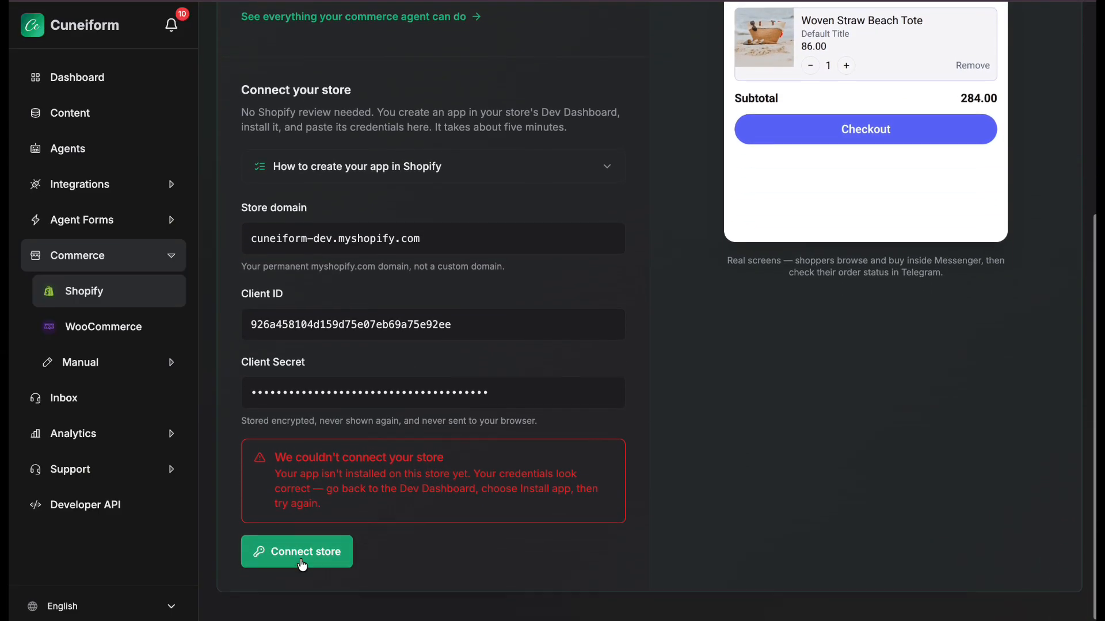
pyautogui.moveTo(325, 517); pyautogui.dragTo(259, 451)
pyautogui.click(333, 521)
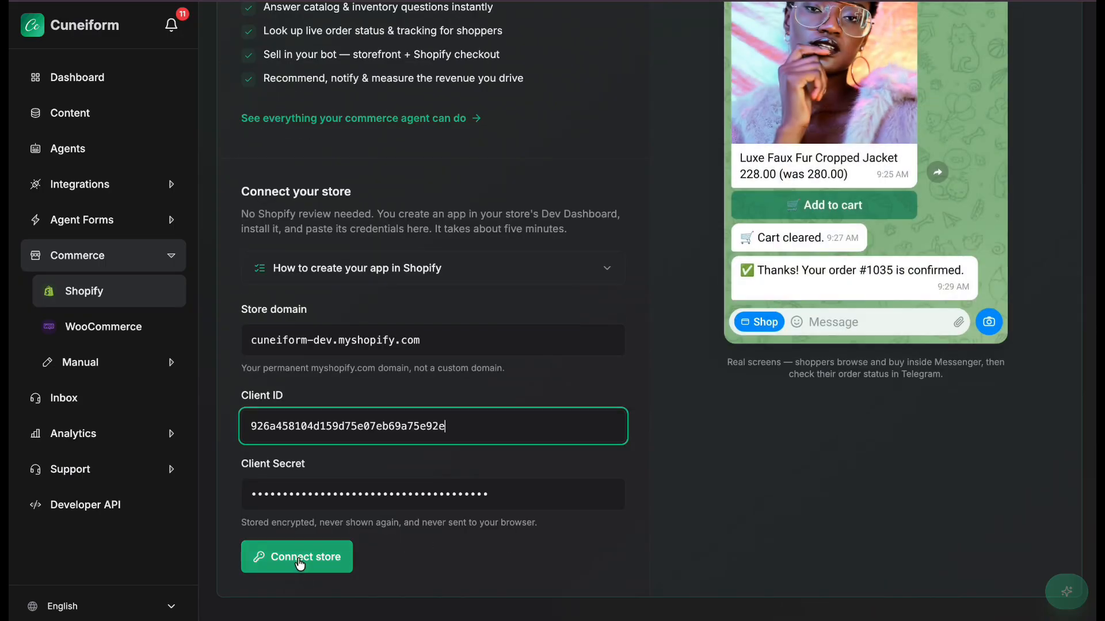
# Try to connect the store using a Client ID that lacks its last character.
pyautogui.click(298, 556)
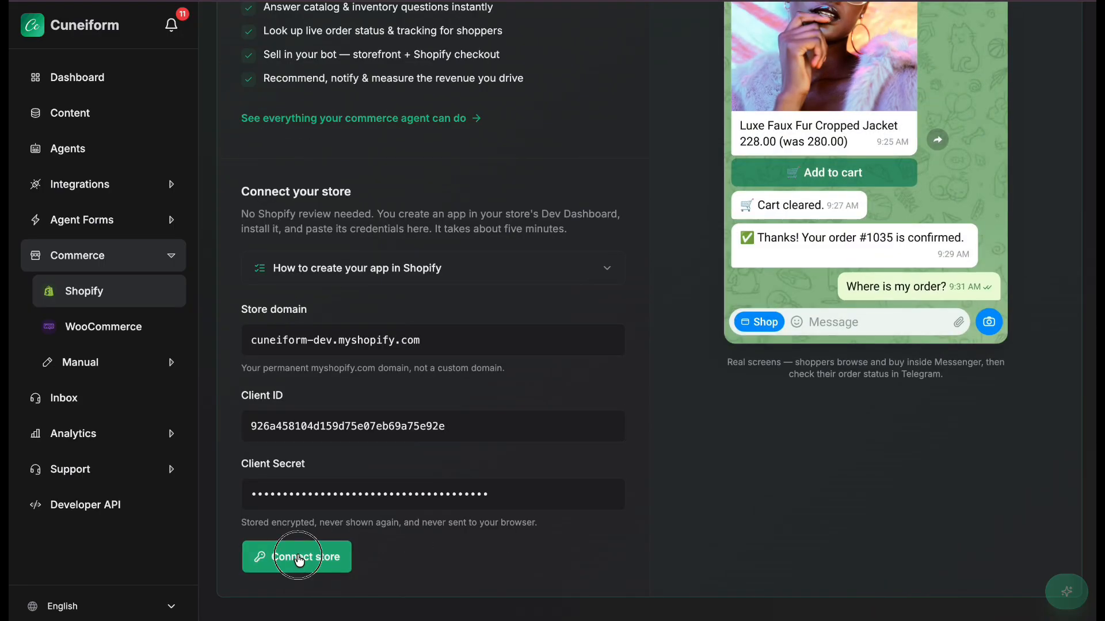
pyautogui.scroll(-2, 402, 474)
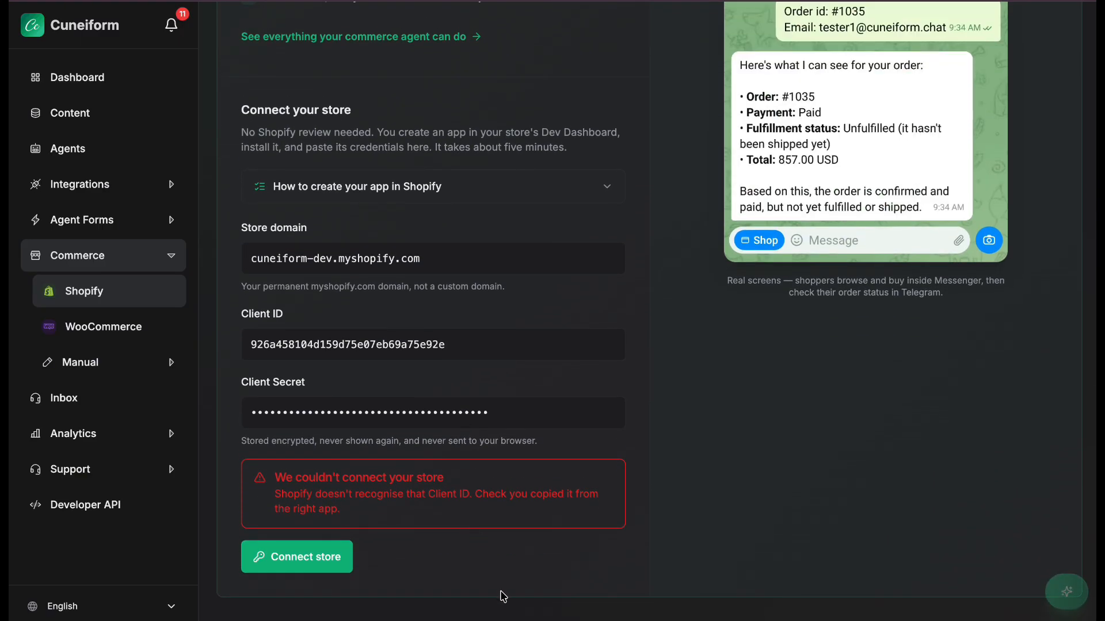
# Restore the missing last character of the Client ID and submit the store connection again.
pyautogui.click(469, 345)
pyautogui.write('e')
pyautogui.press('Return')
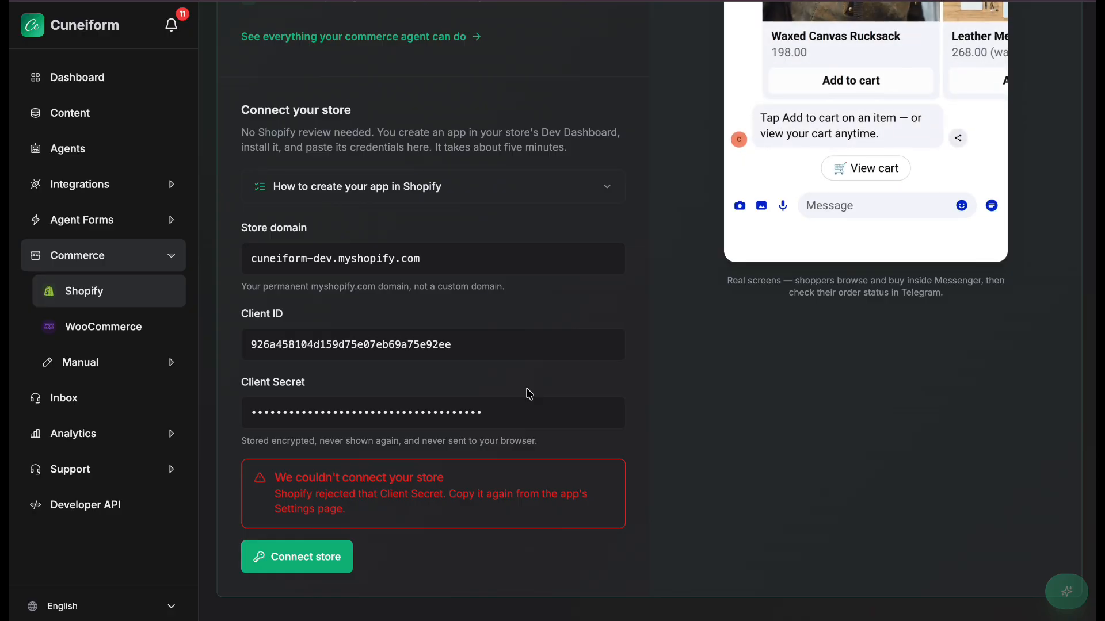
pyautogui.click(291, 560)
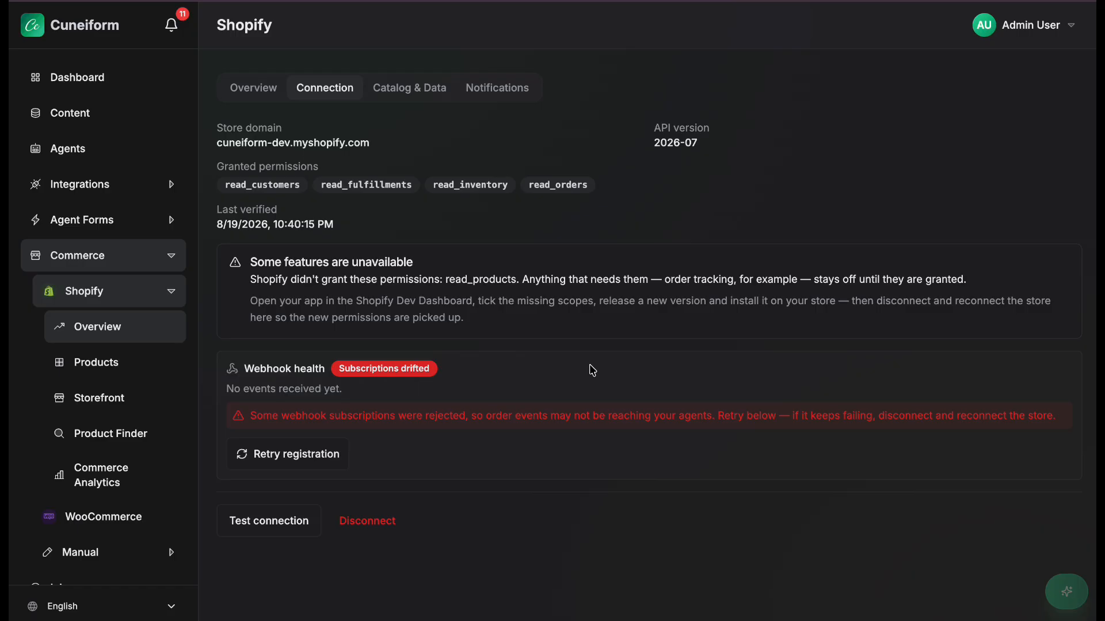
# Examine the Shopify connection's granted permissions, unavailable features and webhook health.
pyautogui.scroll(-1, 592, 370)
pyautogui.scroll(-1, 593, 371)
pyautogui.scroll(-1, 593, 371)
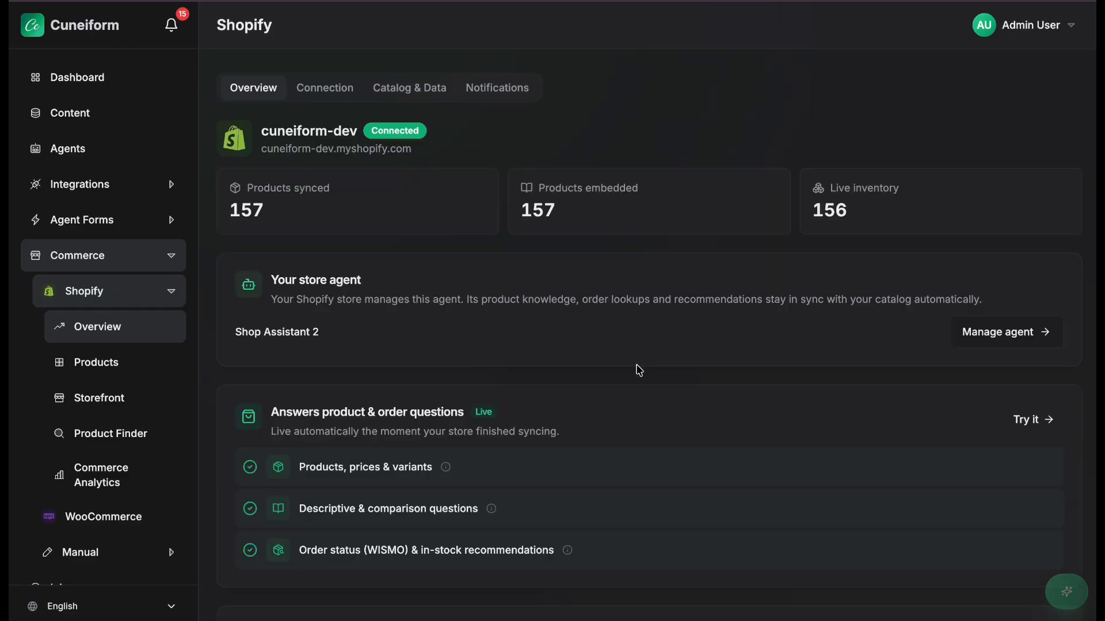
# Review the reconnected store's sync status and agent capabilities, and check its granted permissions and webhook health.
pyautogui.scroll(-4, 639, 370)
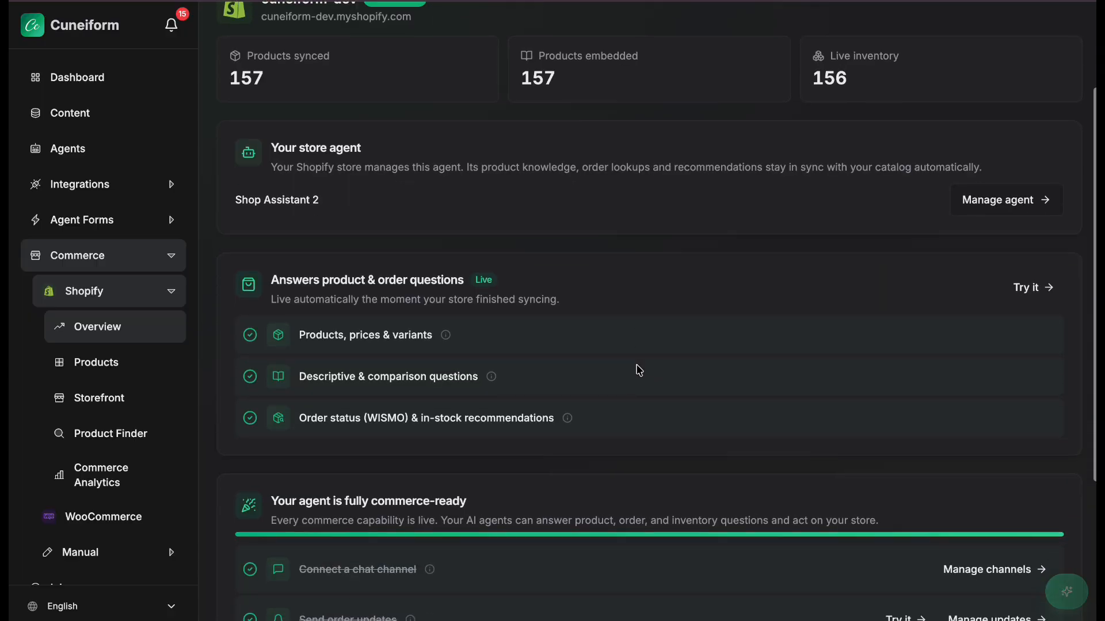
pyautogui.scroll(-2, 638, 369)
pyautogui.scroll(6, 637, 370)
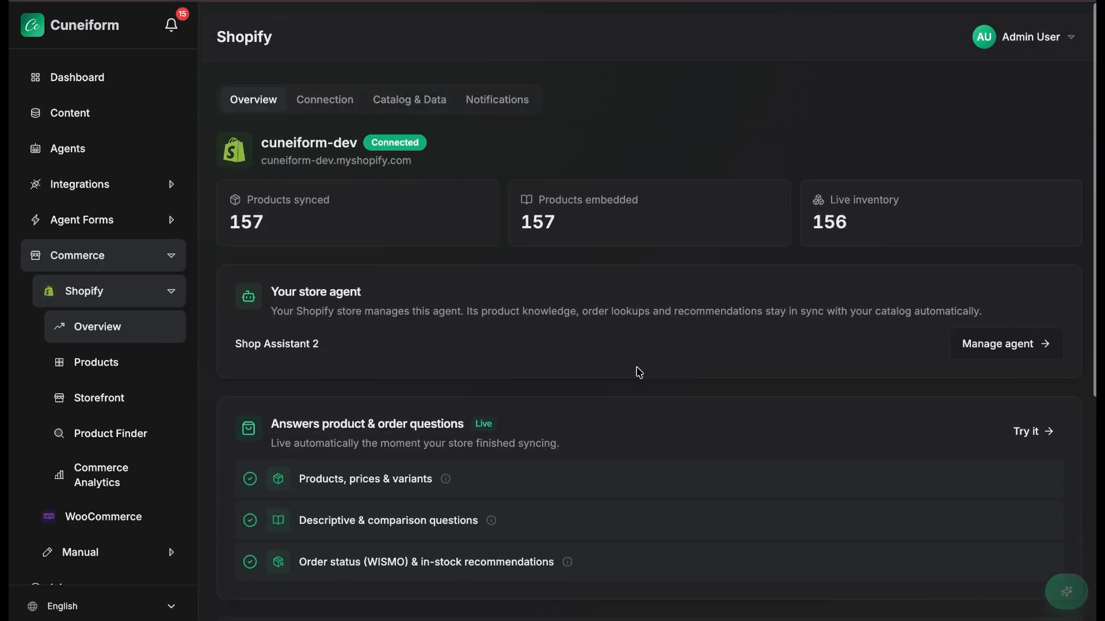
pyautogui.click(326, 90)
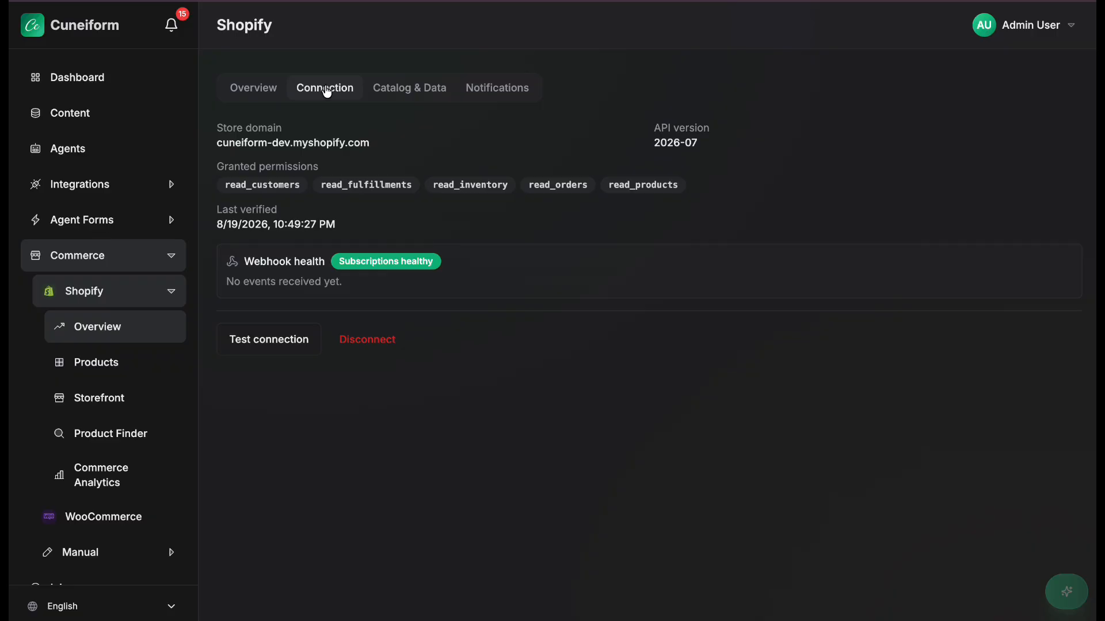
pyautogui.click(487, 97)
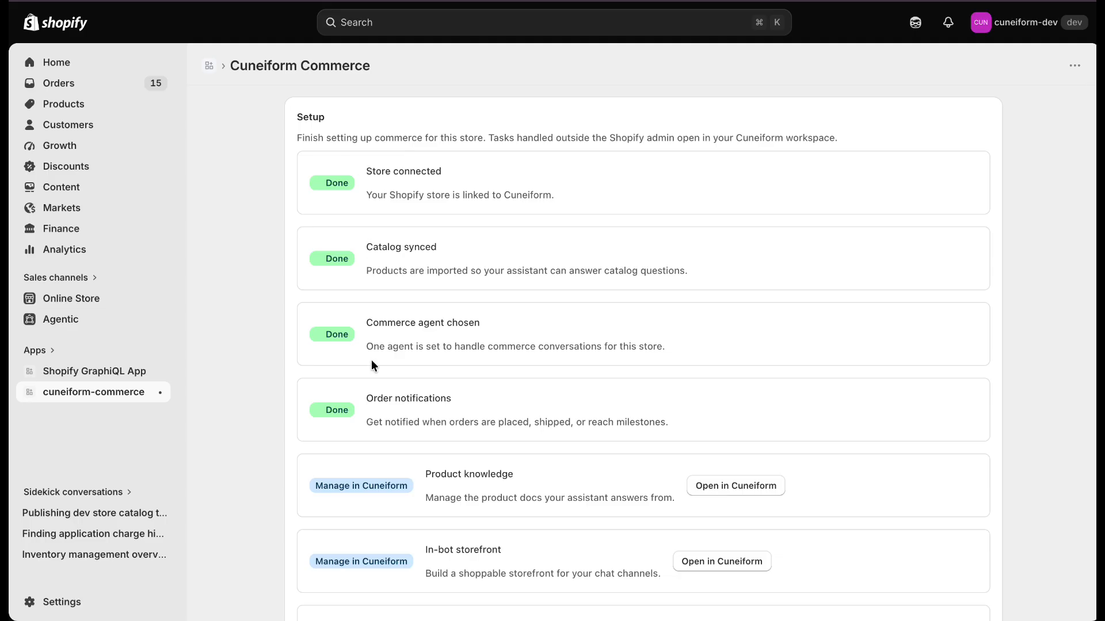
# Look through the cuneiform-commerce app page in the Shopify admin, from the setup tasks and catalog sync to the revenue dashboard.
pyautogui.scroll(-10, 371, 360)
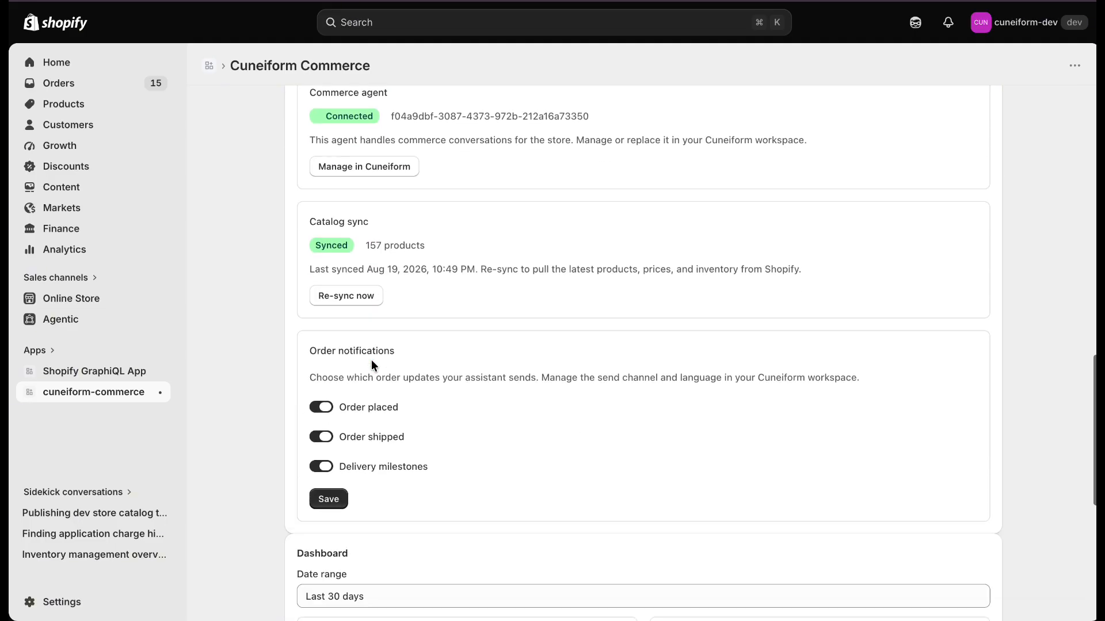
pyautogui.scroll(-3, 371, 360)
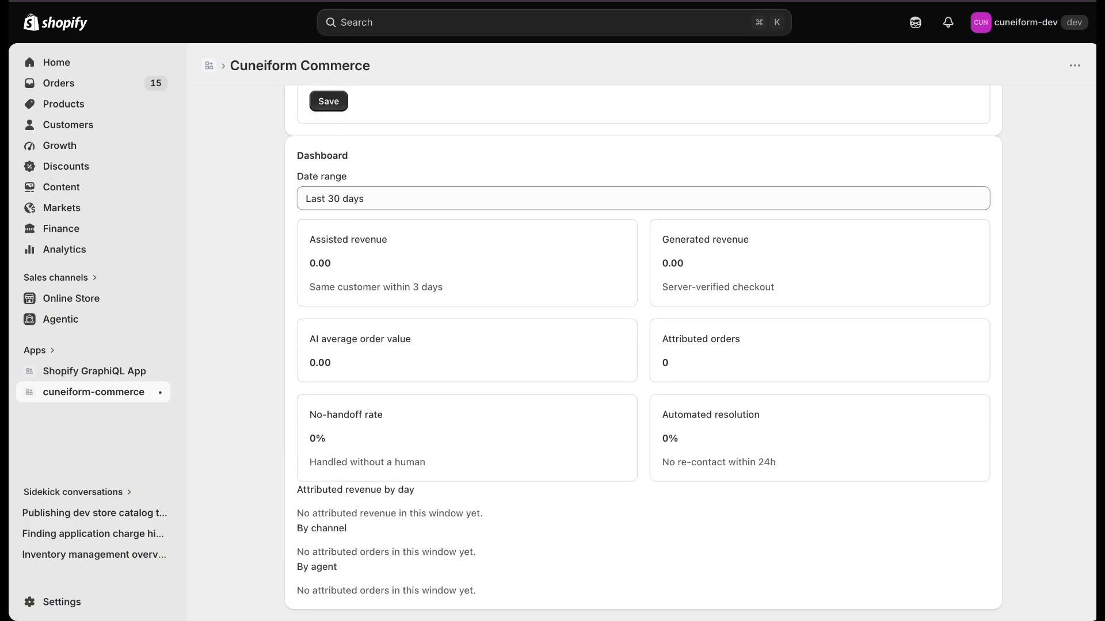